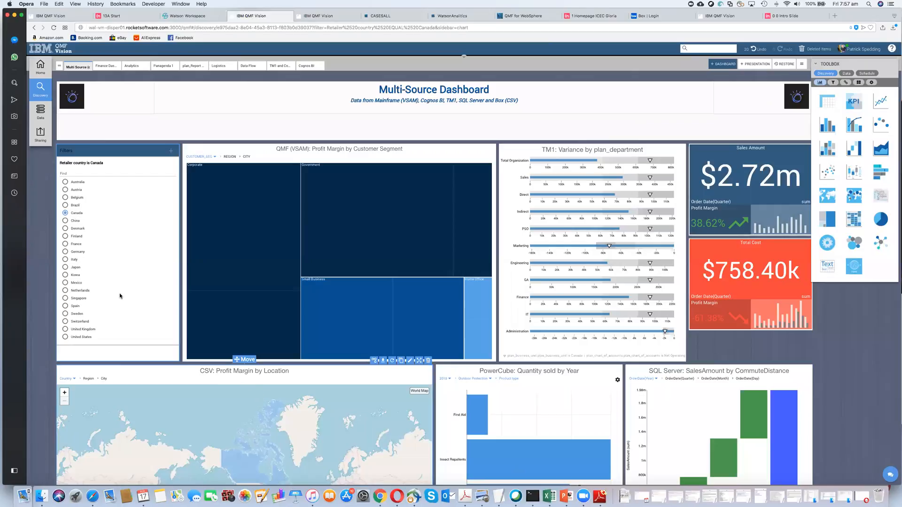
- Filter the multi-source dashboard to Germany
left_click(77, 253)
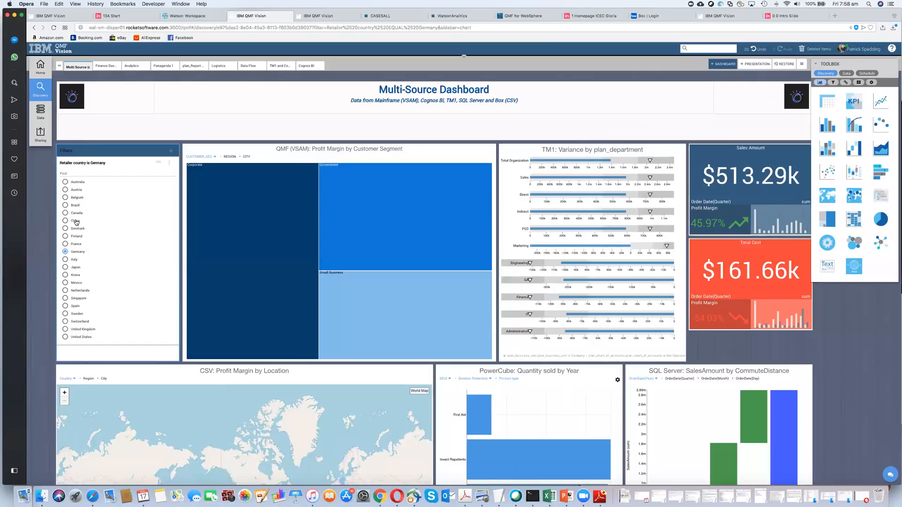
- Drag GO_Sales_Discover_v2_cluster2.csv from the Data folder onto the QMF Vision drop zone
left_click(316, 18)
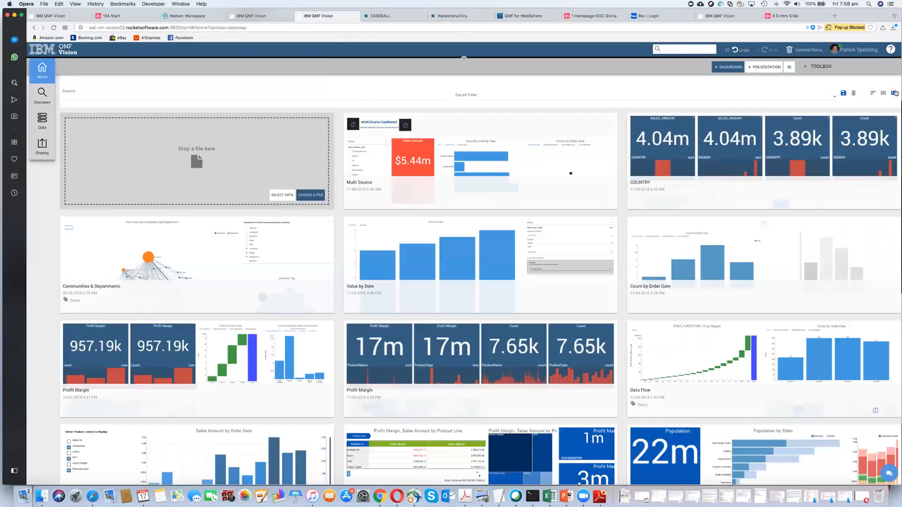
key("super+Tab")
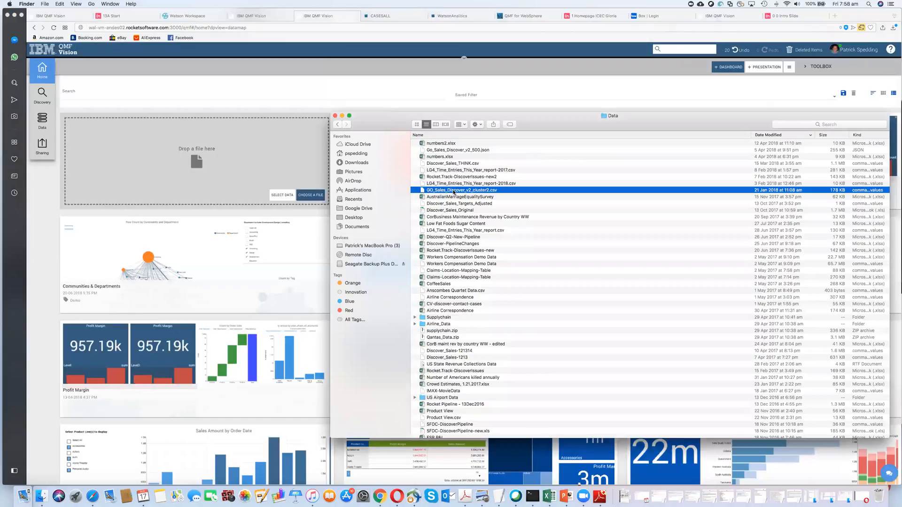
left_click_drag(454, 191, 221, 149)
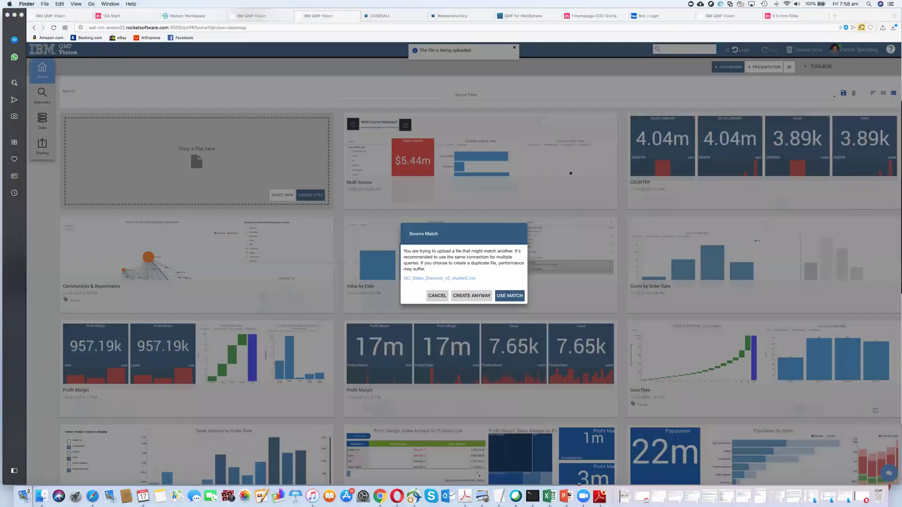
left_click(355, 248)
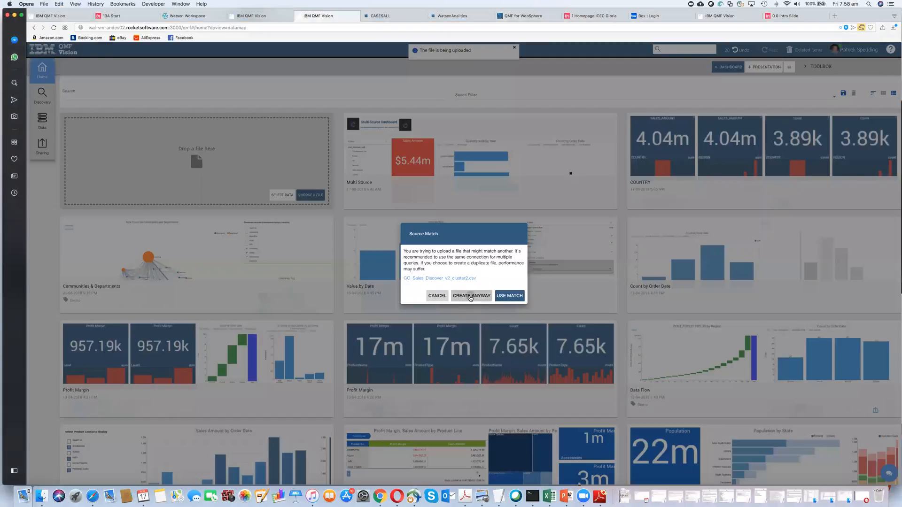
- Create a separate source anyway and generate a dashboard with Profit Margin as the analysis target
left_click(470, 296)
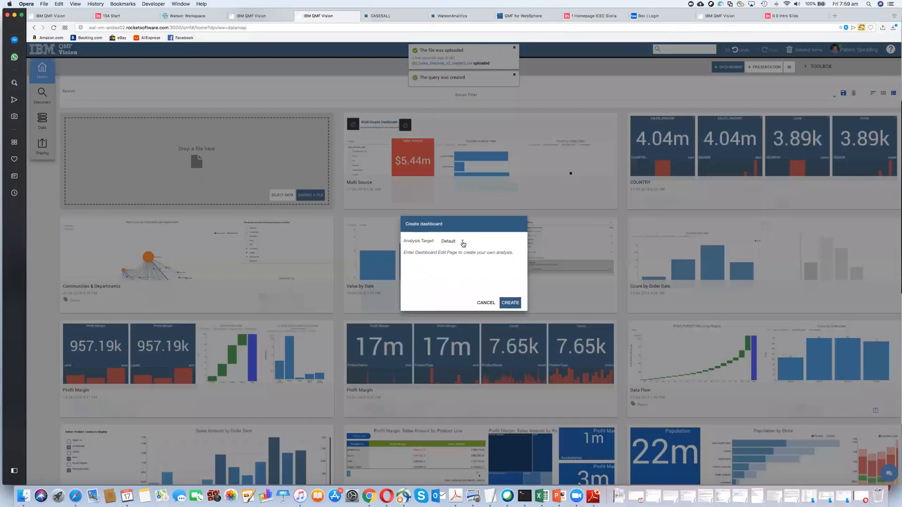
left_click(461, 241)
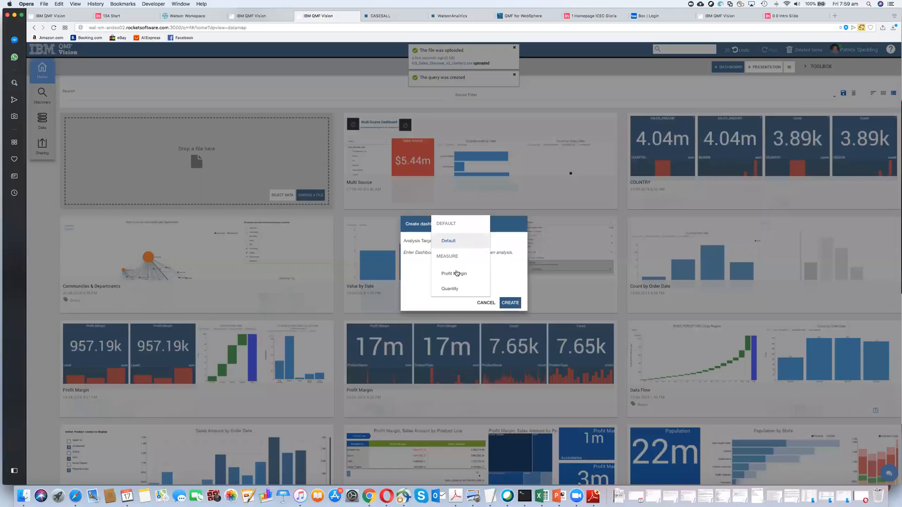
left_click(456, 273)
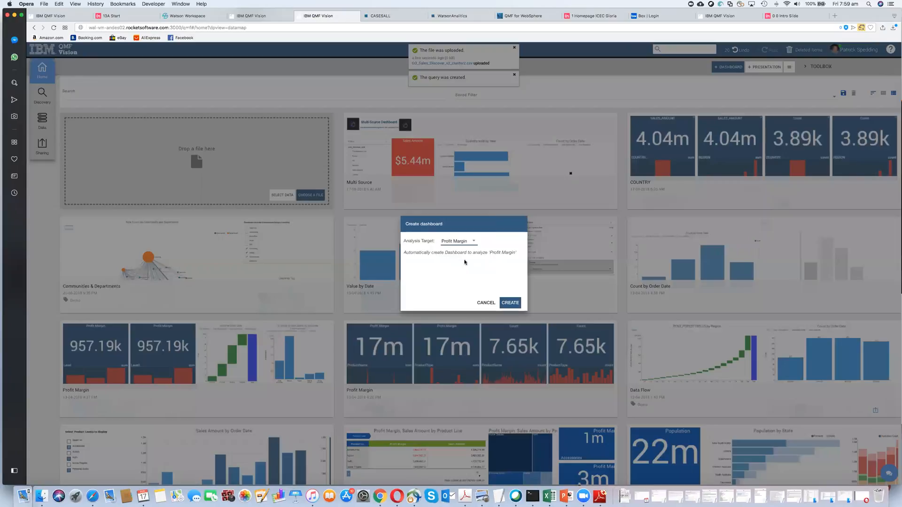
left_click(510, 302)
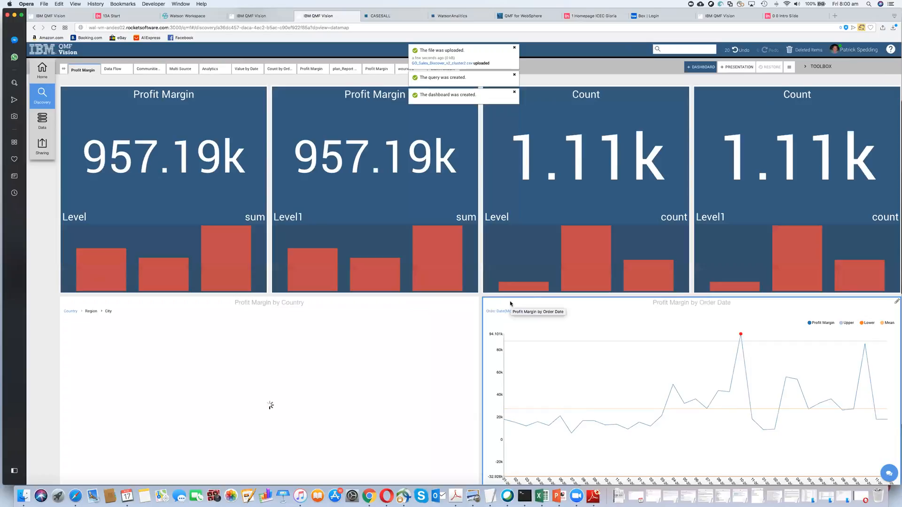
- Dismiss the dashboard-created, query-created and file-uploaded notification toasts
left_click(514, 76)
left_click(514, 71)
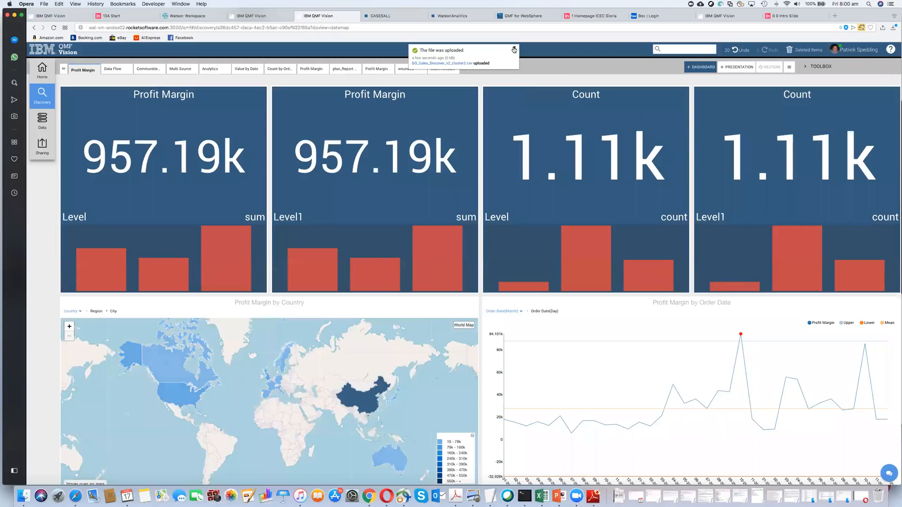
left_click(514, 50)
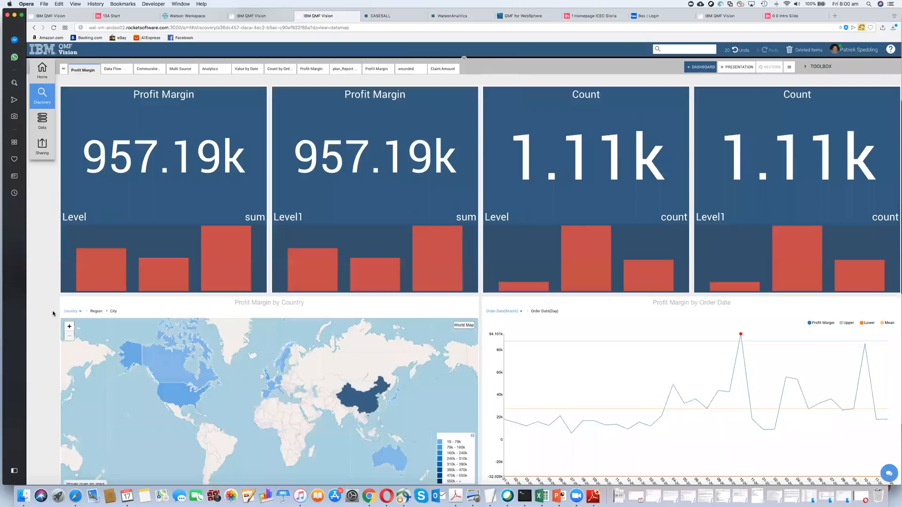
scroll(53, 313, "down", 3)
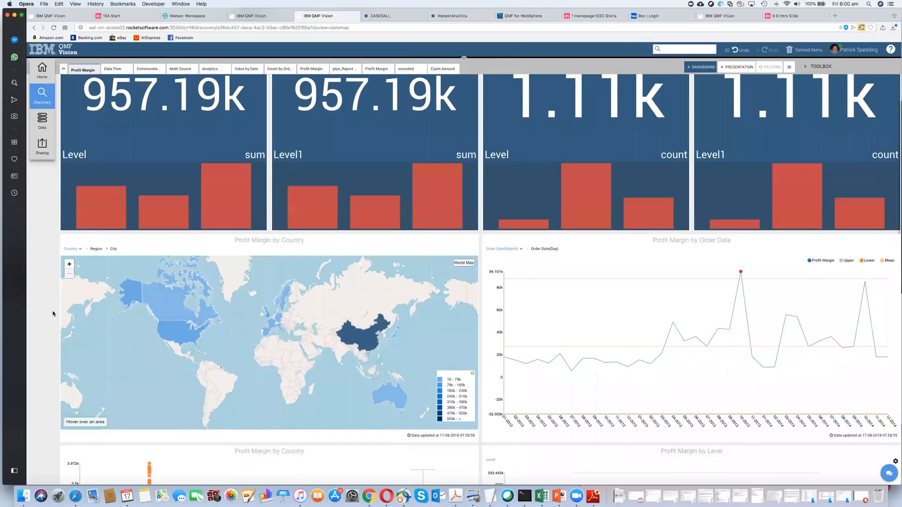
scroll(53, 314, "down", 1)
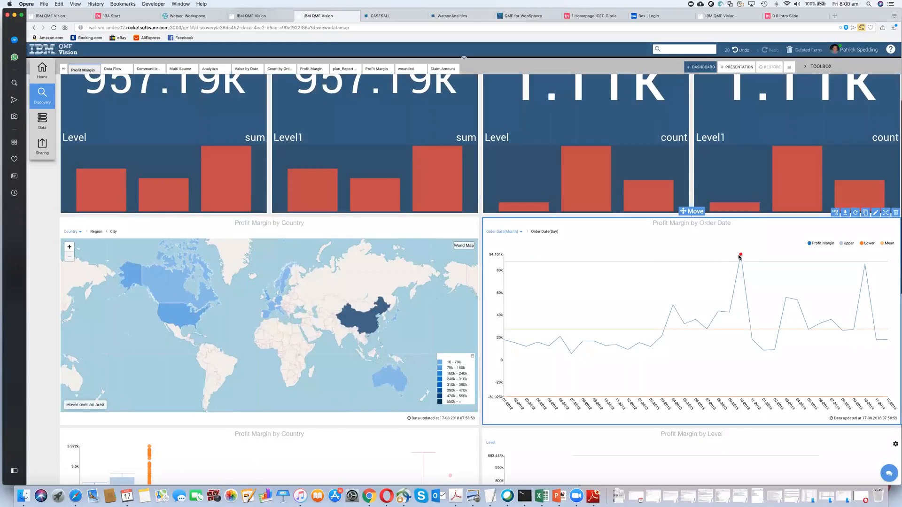
mouse_move(740, 272)
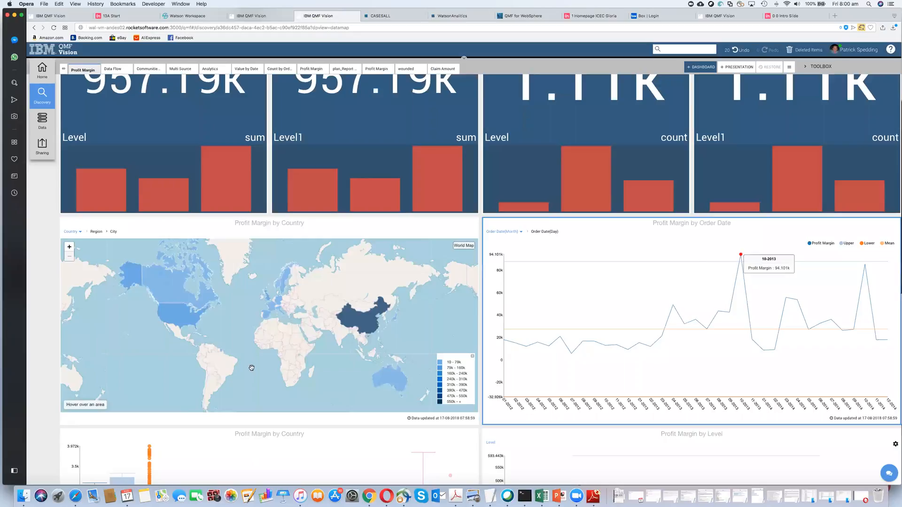
scroll(43, 360, "down", 3)
scroll(44, 361, "down", 2)
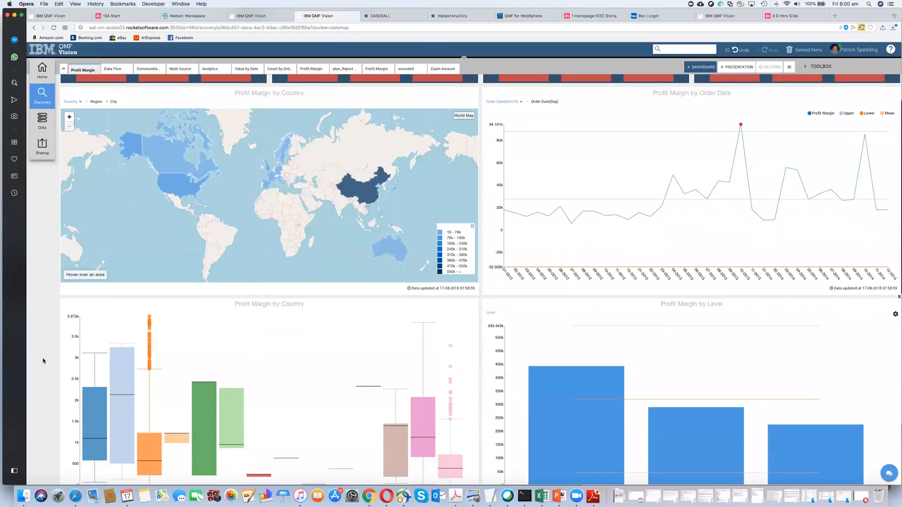
scroll(44, 362, "down", 2)
scroll(44, 361, "down", 1)
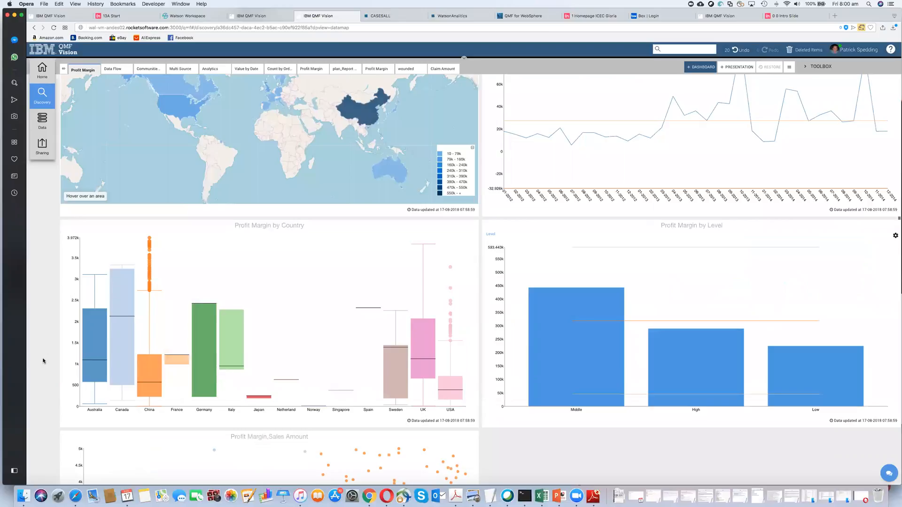
scroll(44, 360, "down", 2)
scroll(44, 361, "down", 2)
scroll(47, 366, "down", 2)
scroll(49, 375, "down", 2)
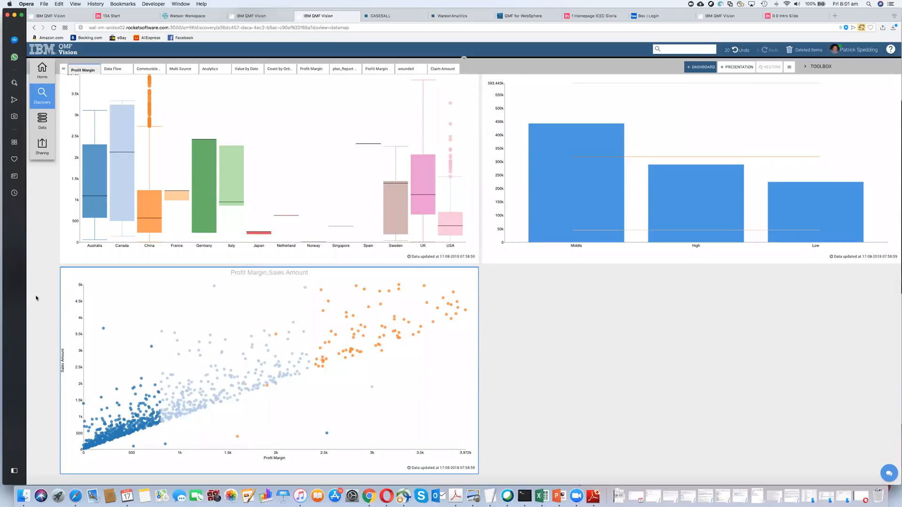
scroll(36, 297, "up", 2)
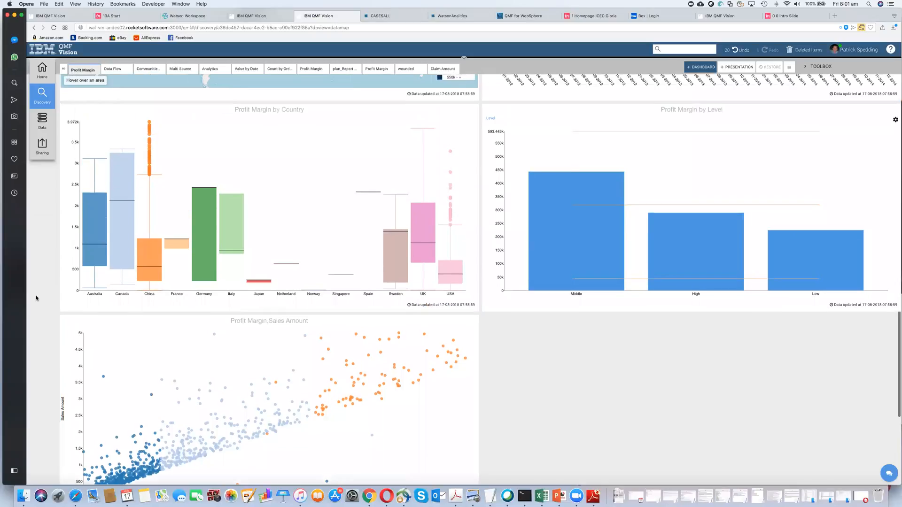
scroll(36, 298, "up", 1)
scroll(35, 299, "up", 1)
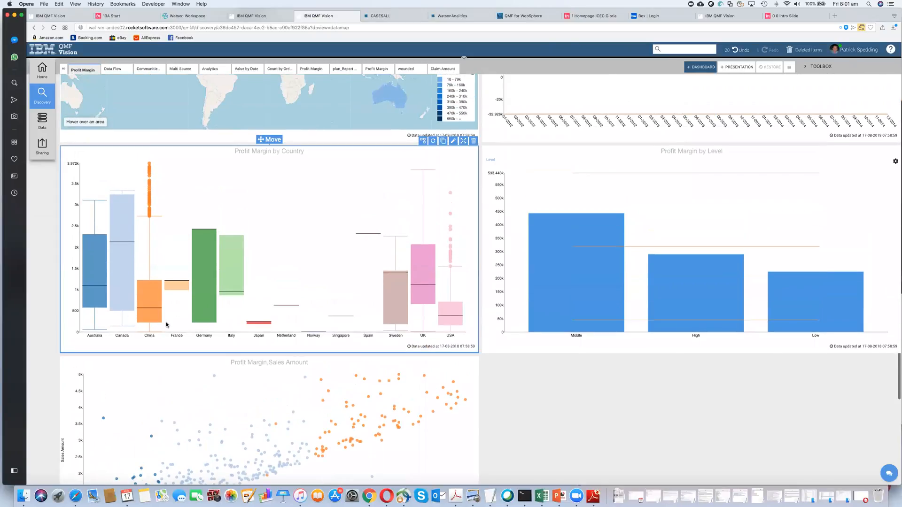
scroll(36, 312, "up", 2)
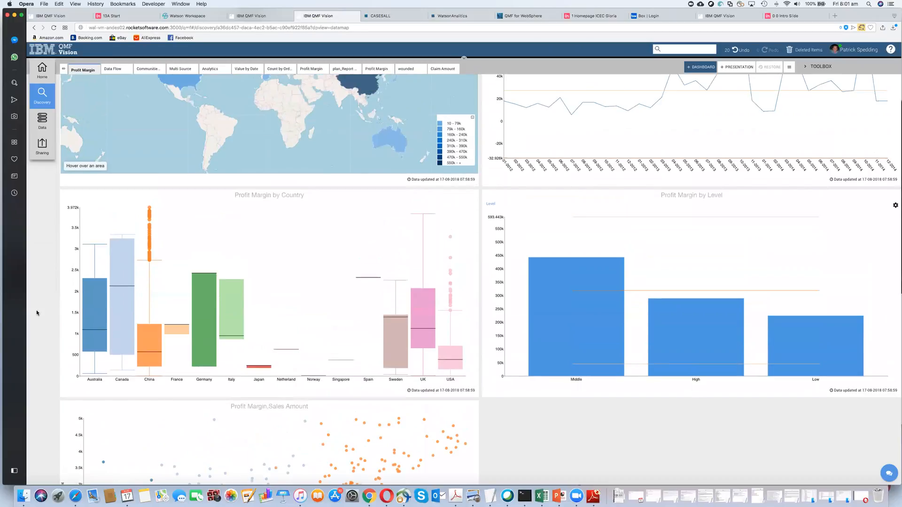
scroll(37, 313, "up", 2)
scroll(37, 312, "up", 1)
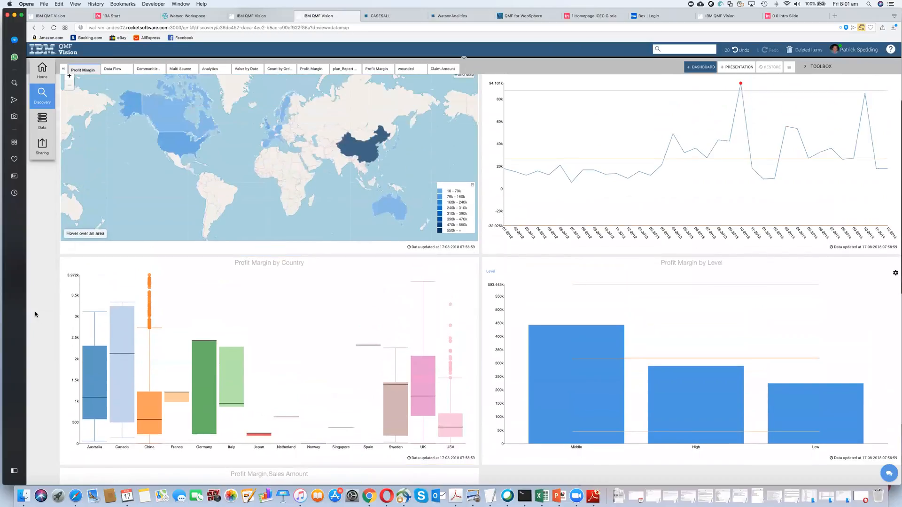
scroll(37, 314, "up", 4)
scroll(37, 314, "up", 1)
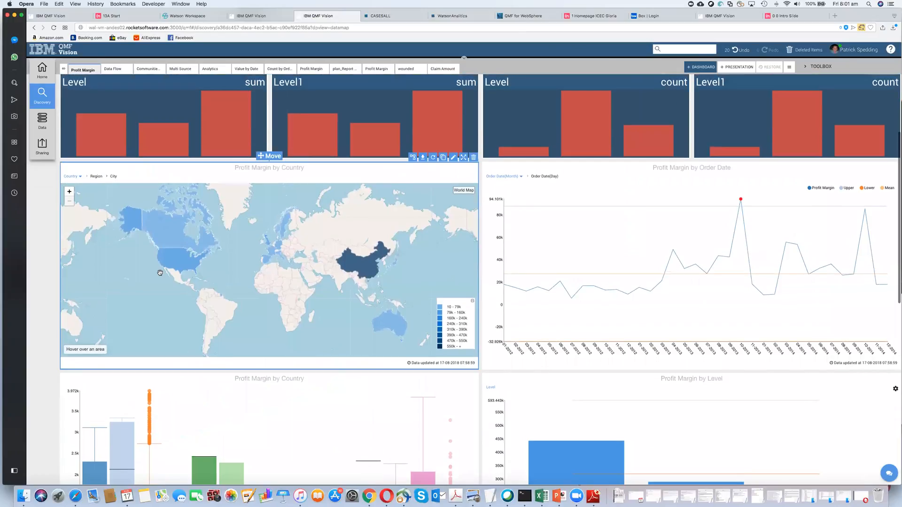
scroll(174, 263, "up", 2)
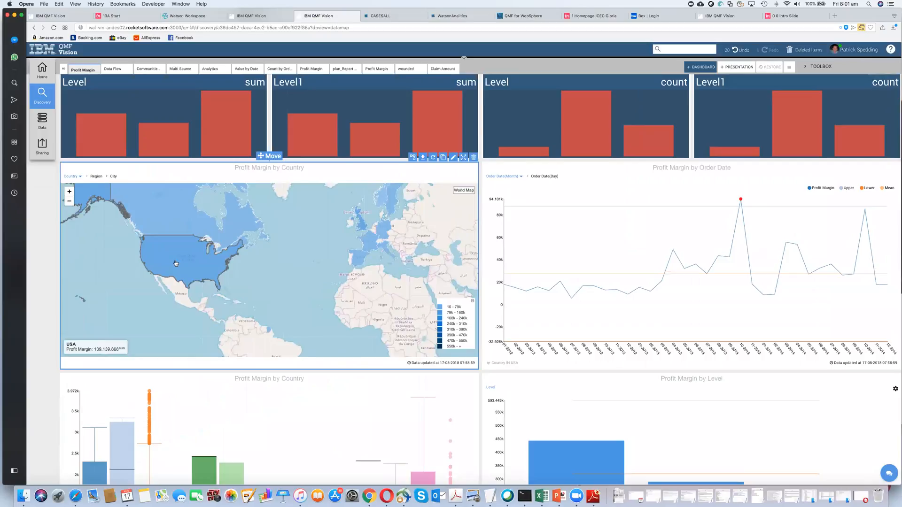
scroll(176, 264, "up", 2)
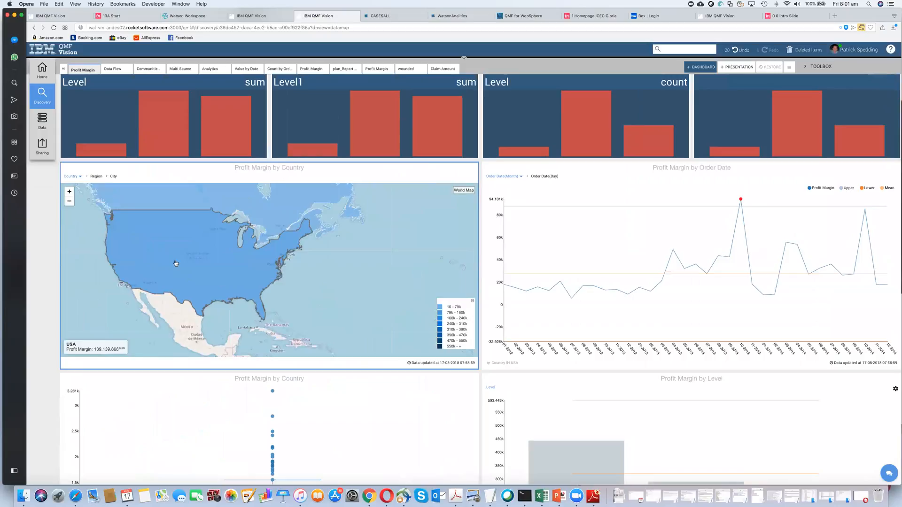
- Drill the country map into USA states, filtering the dashboard to the USA
left_click(175, 263)
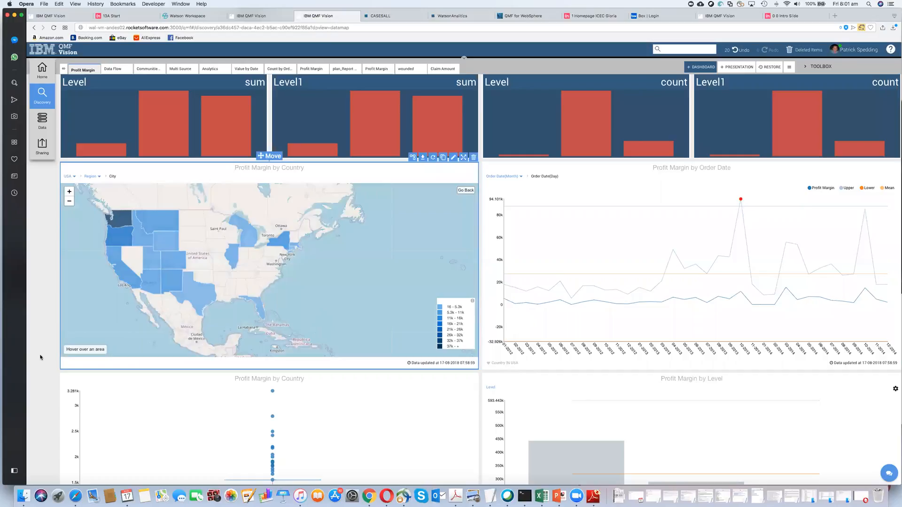
scroll(41, 358, "down", 3)
scroll(40, 358, "down", 2)
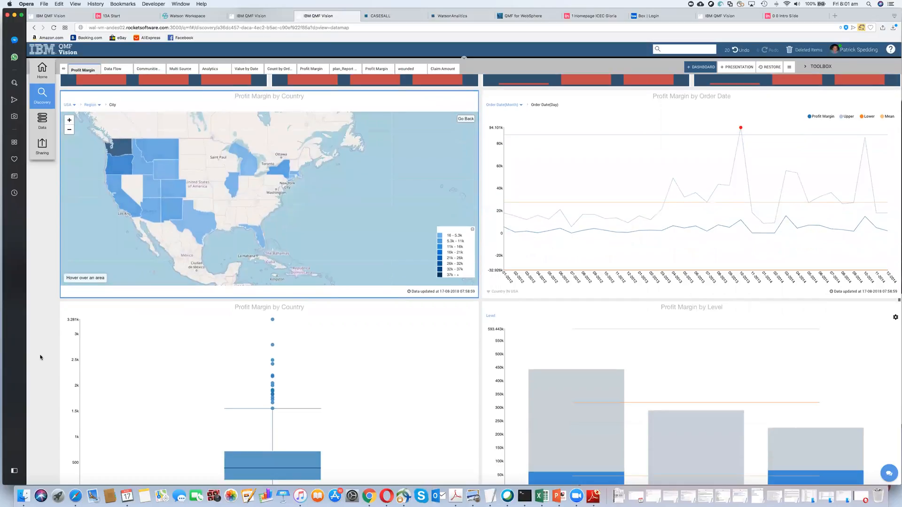
scroll(41, 358, "down", 2)
scroll(40, 358, "down", 3)
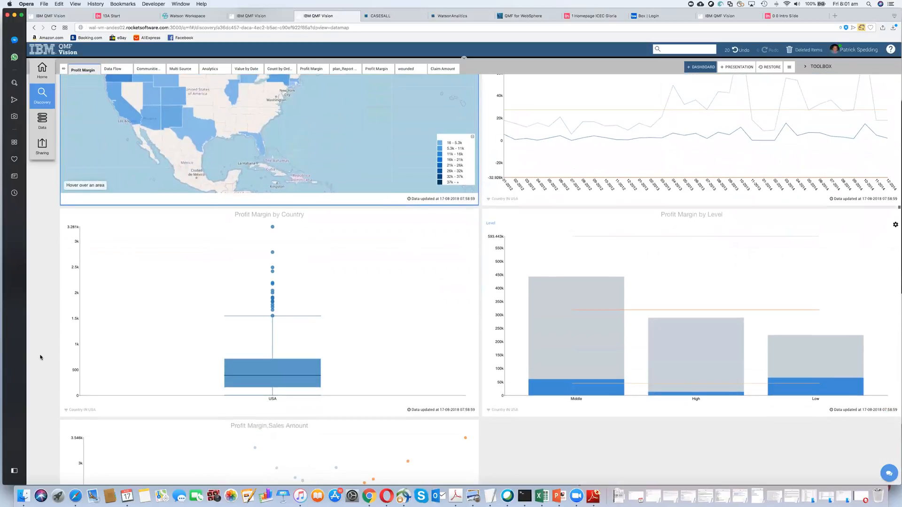
scroll(40, 358, "up", 4)
scroll(40, 358, "up", 2)
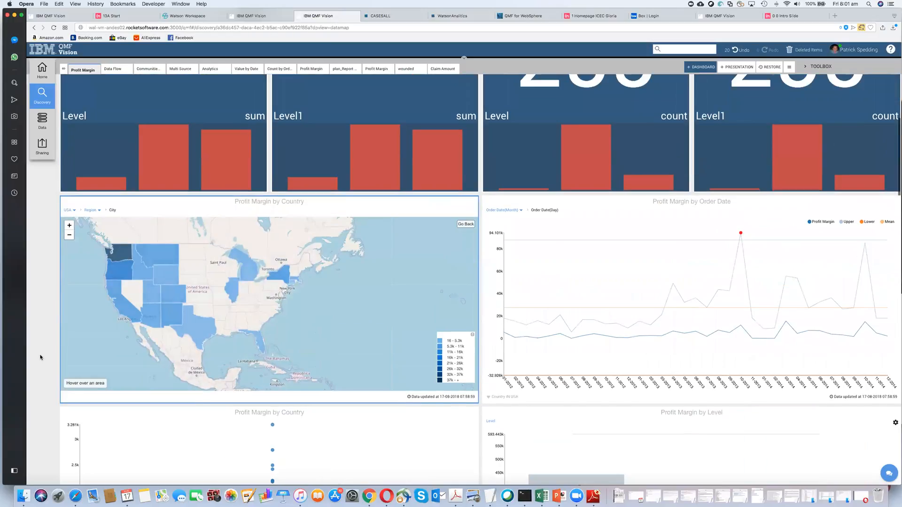
scroll(41, 358, "up", 3)
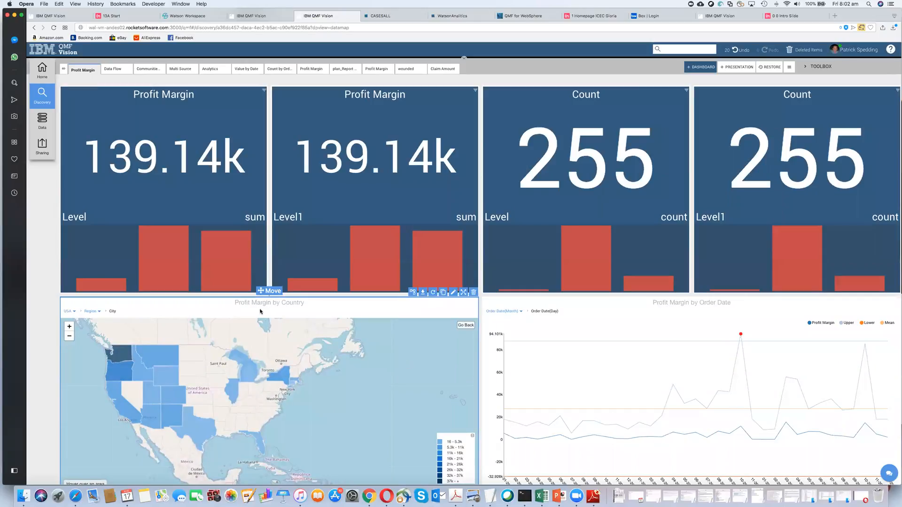
- Narrow the country map and order-date chart, then add a bar-chart tile from the toolbox between them
mouse_move(268, 367)
left_click_drag(479, 351, 333, 347)
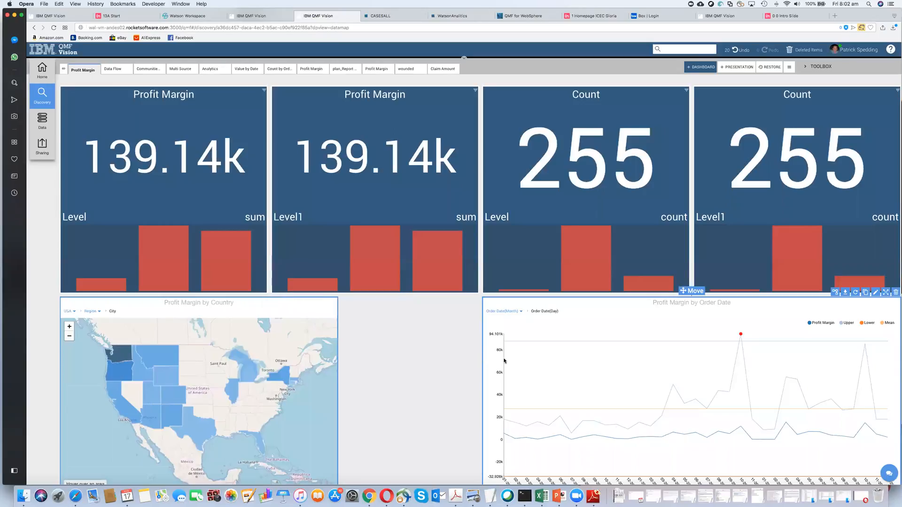
left_click_drag(482, 358, 579, 358)
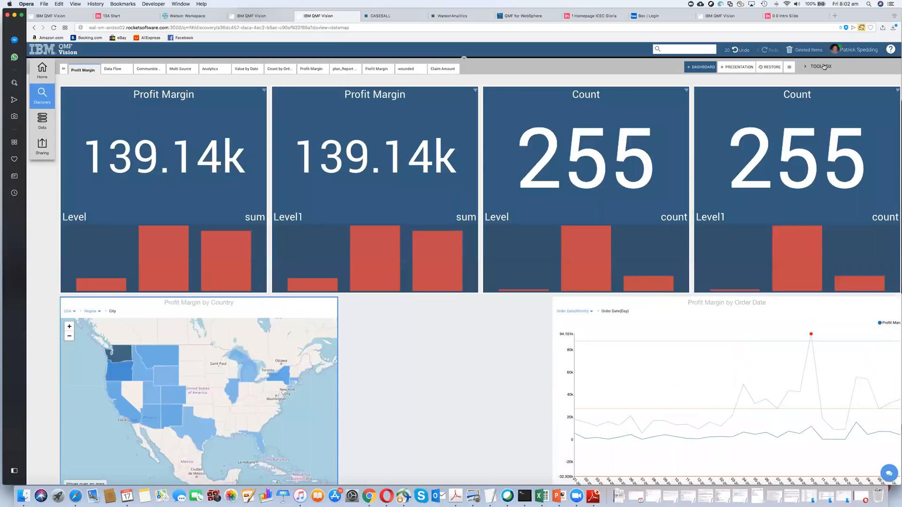
left_click(824, 67)
left_click(811, 90)
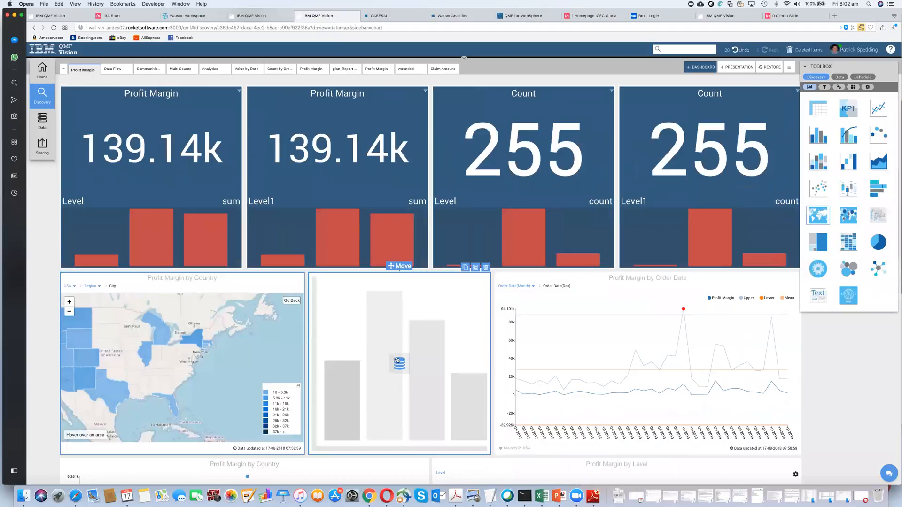
- Attach the empty chart to the plan_Report cube from the TM1 Server (AWS) source
left_click(398, 362)
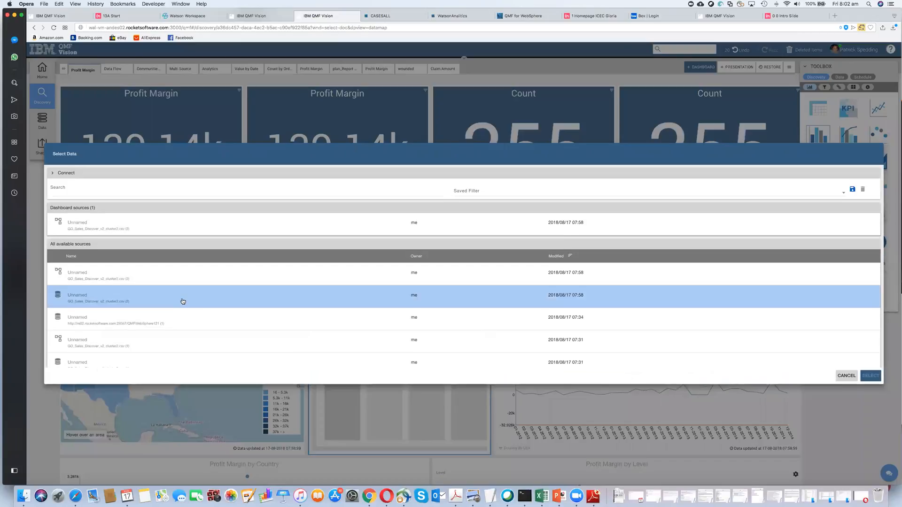
scroll(183, 302, "down", 3)
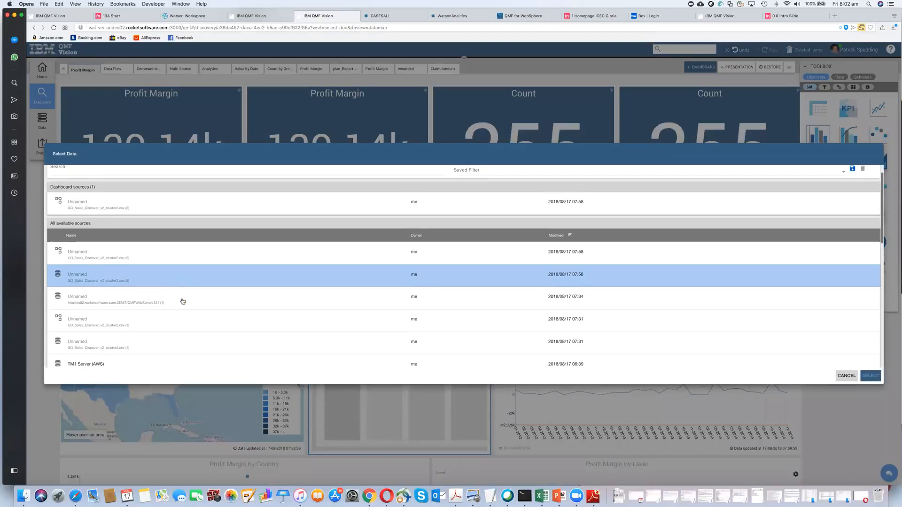
left_click(133, 344)
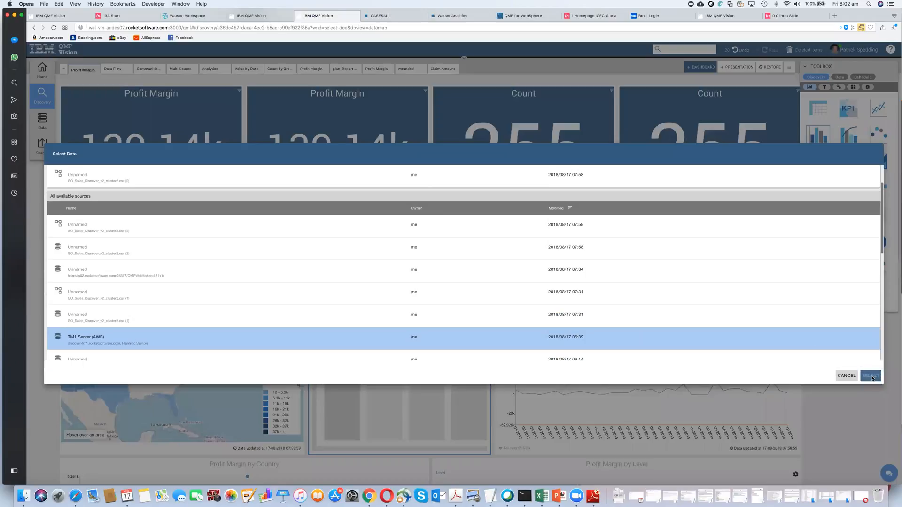
left_click(871, 375)
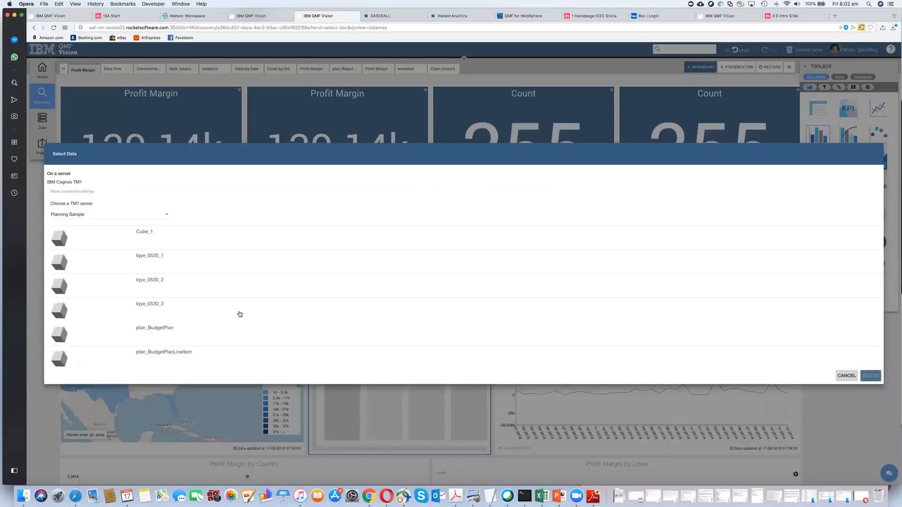
scroll(239, 315, "down", 5)
left_click(202, 306)
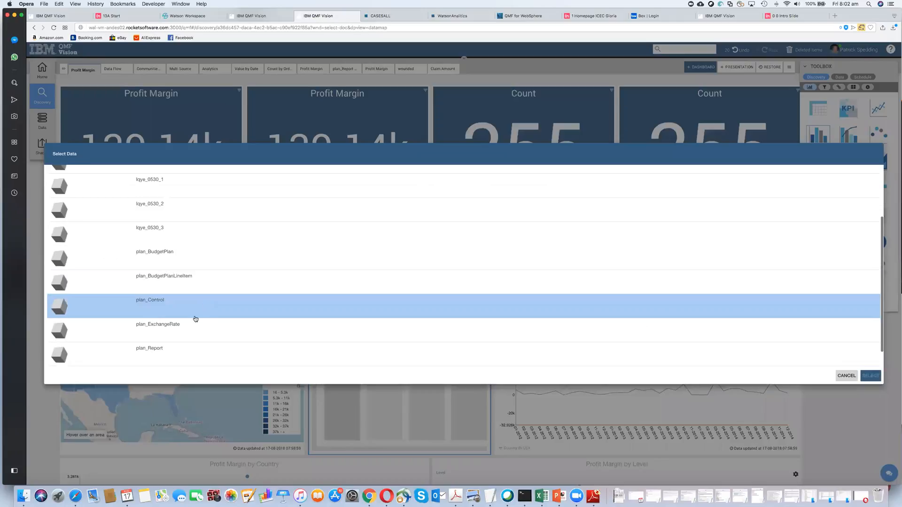
scroll(197, 317, "up", 2)
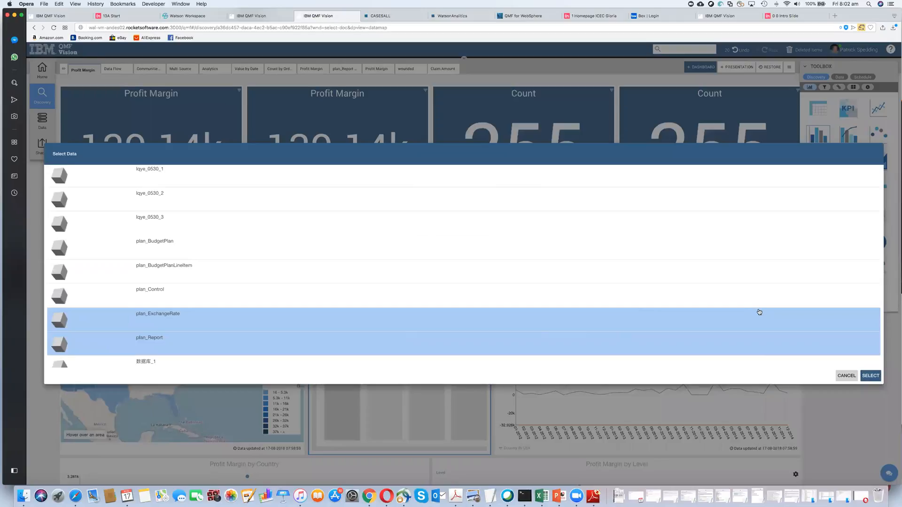
left_click(870, 375)
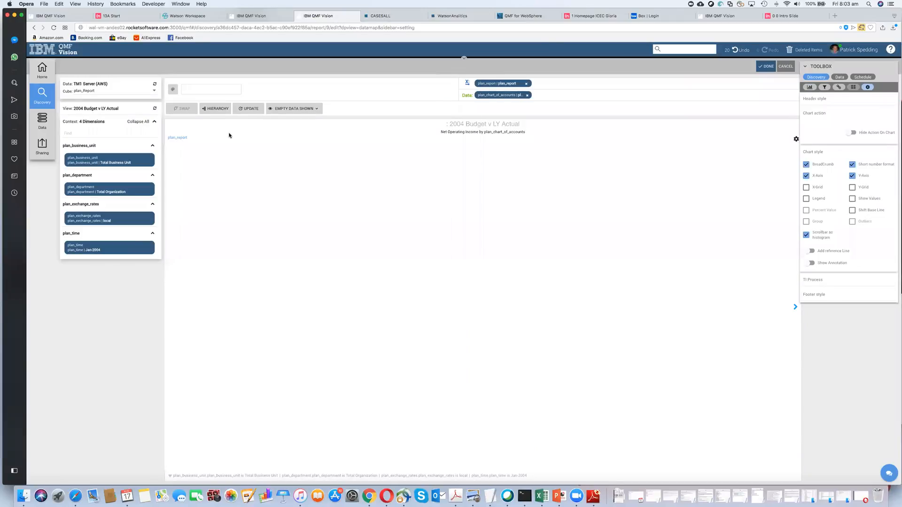
- Chart plan_report by account hierarchy and select the resulting LY actual versus budget chart
left_click(216, 109)
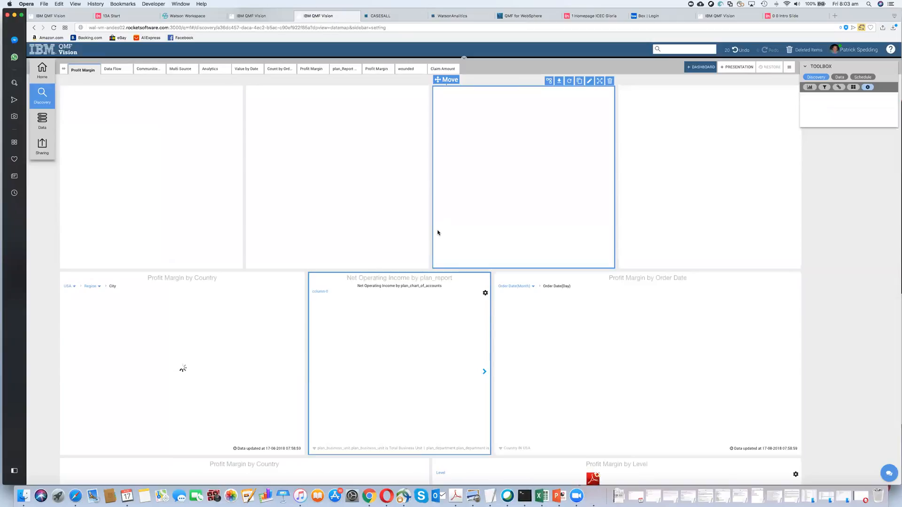
left_click(414, 343)
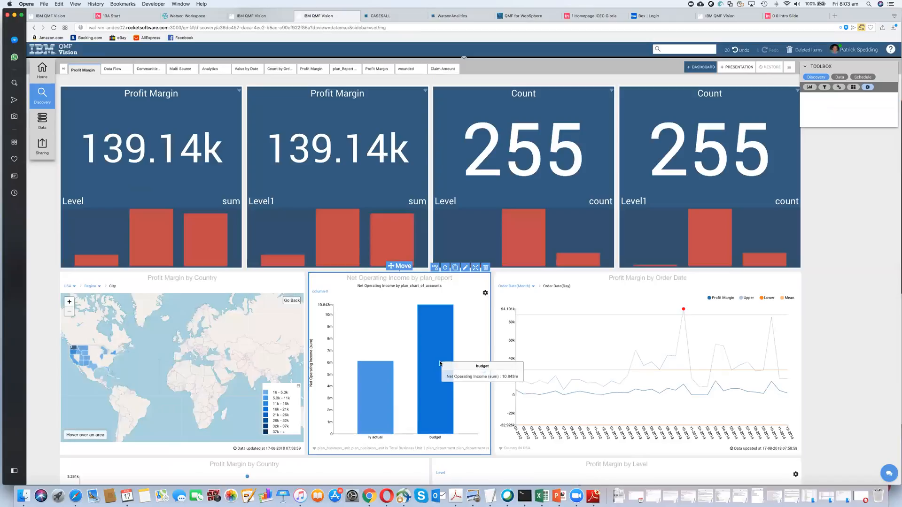
mouse_move(398, 363)
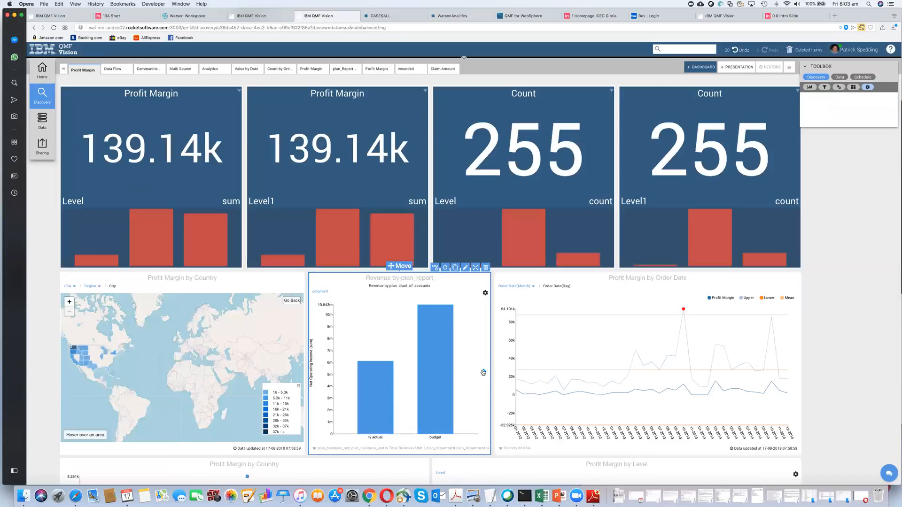
- Step the plan_report chart through accounts until it shows Sales
left_click(483, 372)
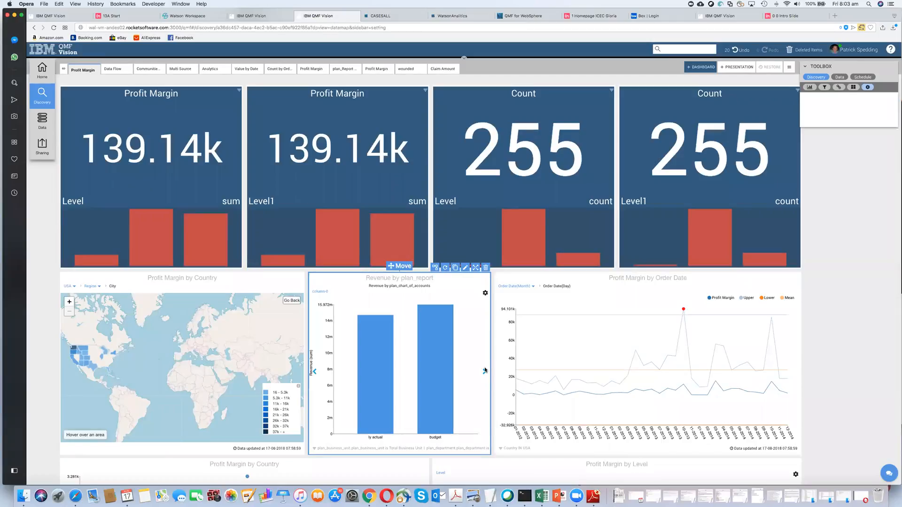
left_click(483, 372)
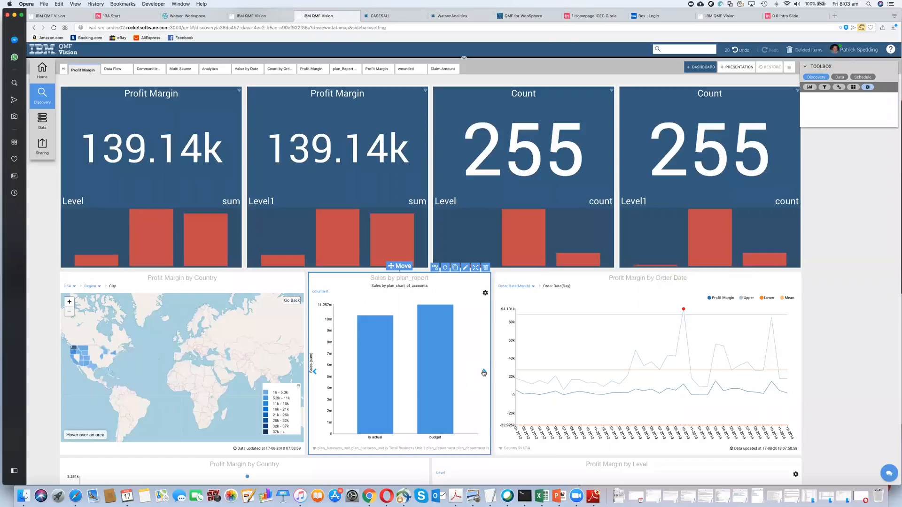
scroll(820, 316, "down", 3)
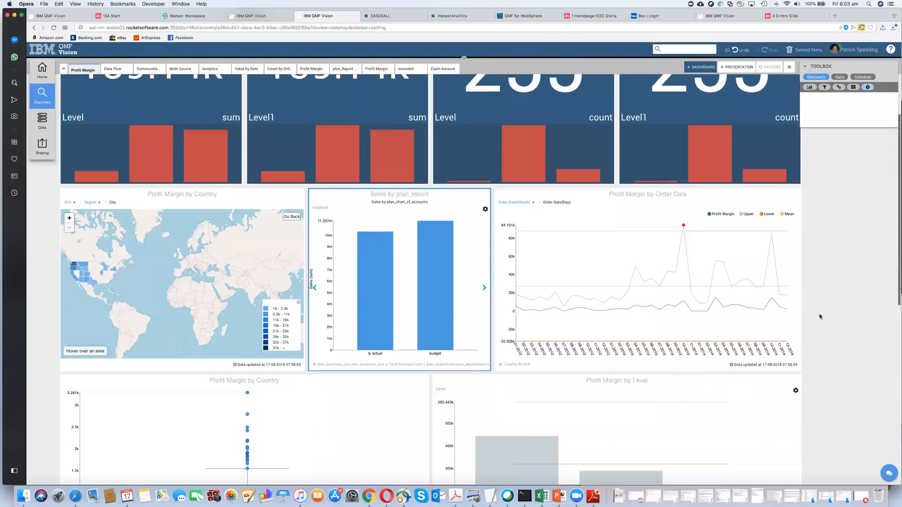
scroll(819, 316, "down", 3)
scroll(819, 316, "down", 3)
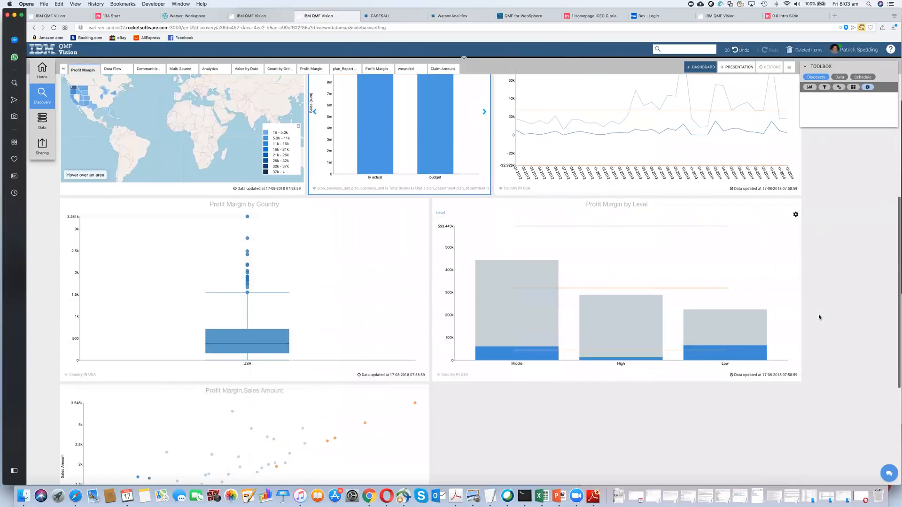
scroll(820, 318, "up", 3)
scroll(820, 317, "up", 3)
scroll(820, 318, "up", 2)
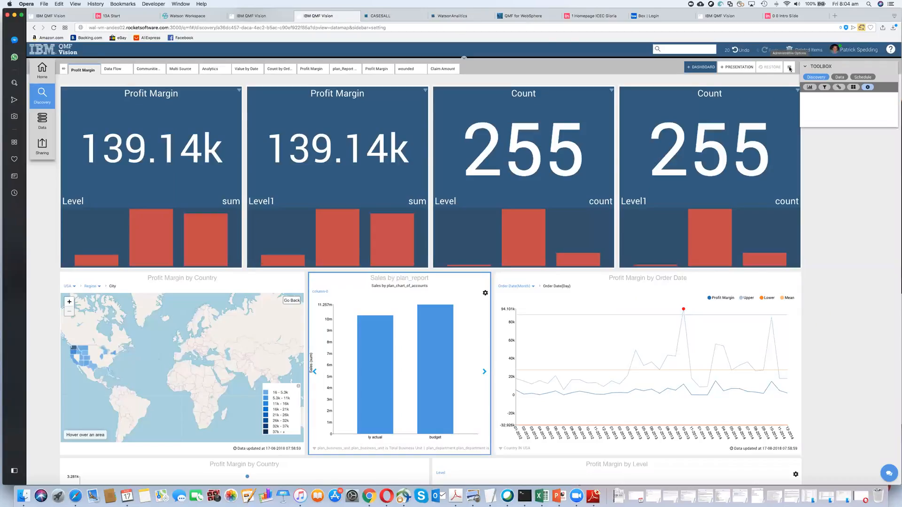
- Switch to the other QMF Vision session and open the QMFBI - Sales dashboard
left_click(730, 17)
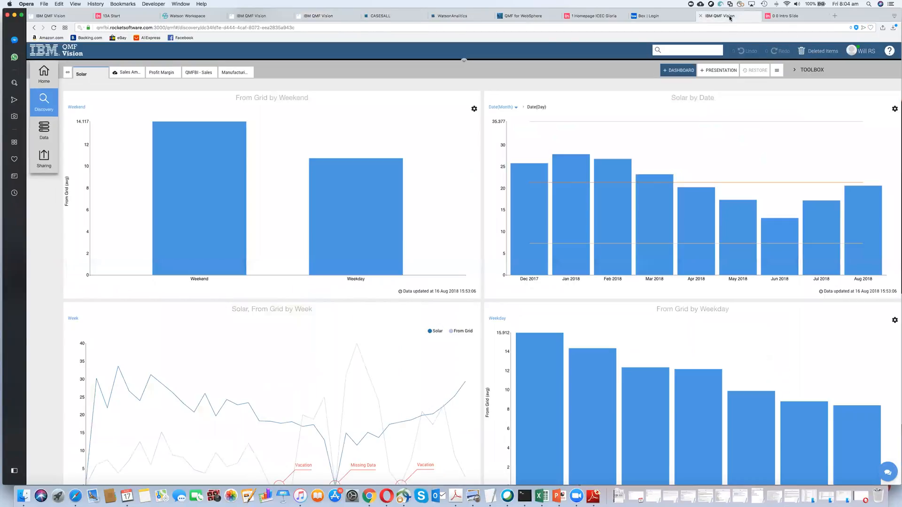
left_click(197, 73)
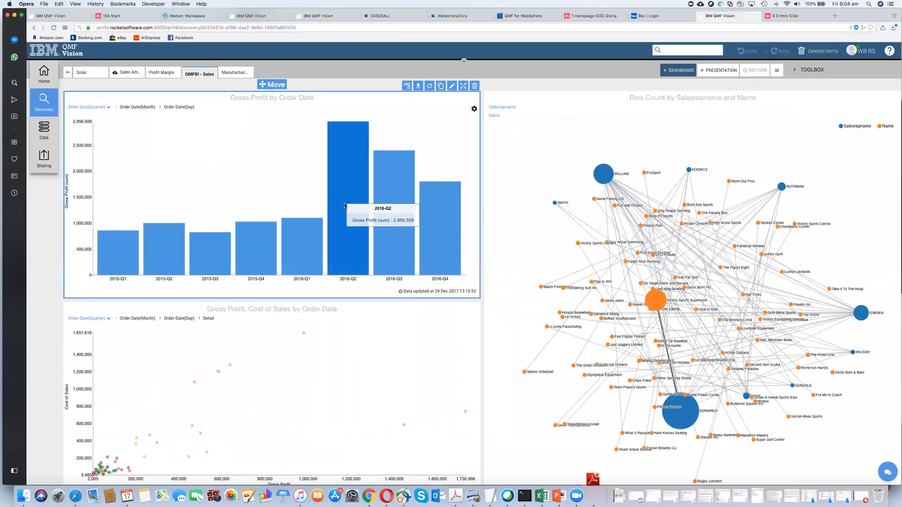
- Filter to 2016-Q2 and clear it, then filter all charts to the EDWARDS sales rep node
mouse_move(347, 204)
left_click(344, 206)
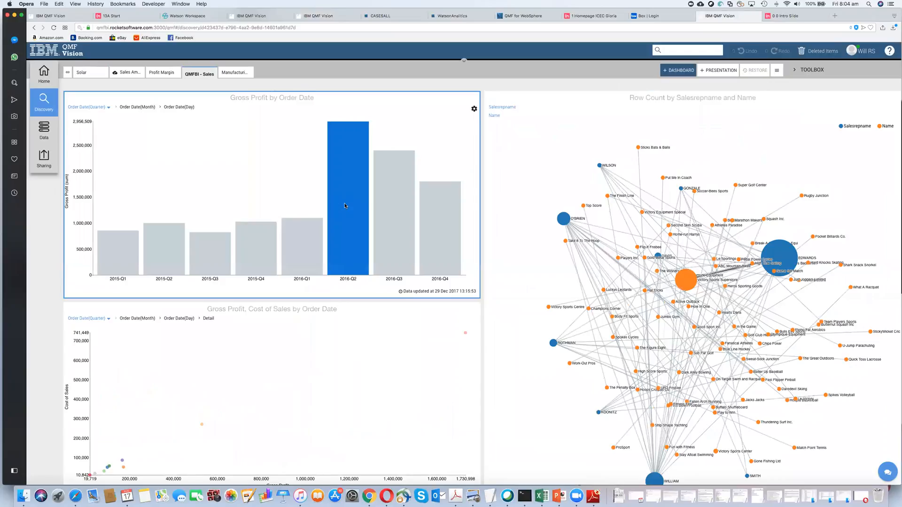
left_click(344, 207)
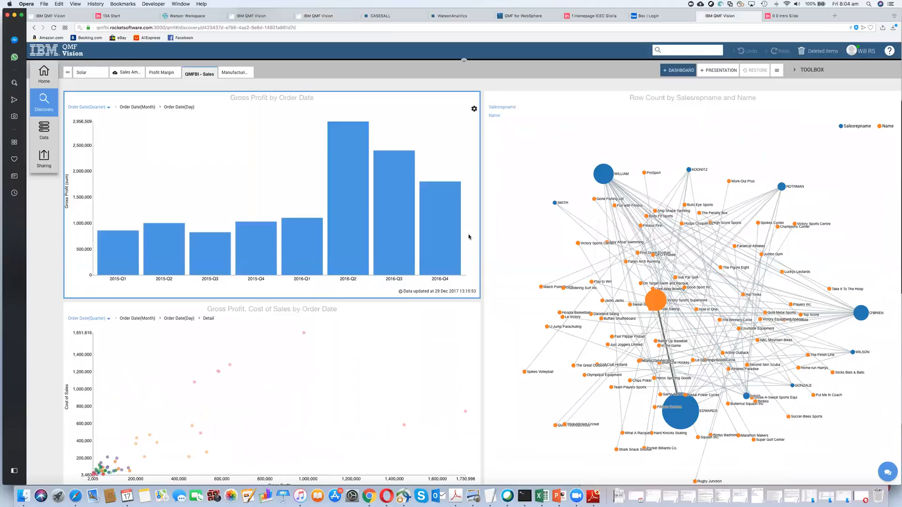
mouse_move(655, 300)
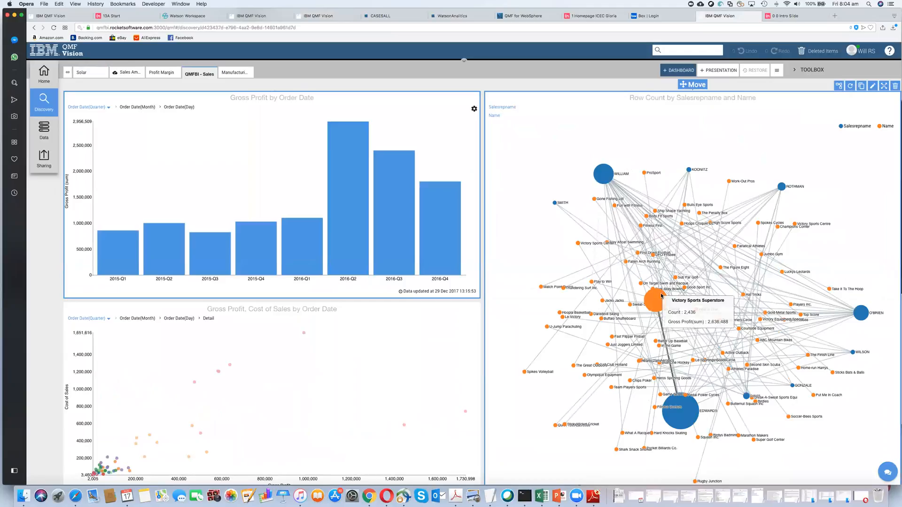
left_click(683, 403)
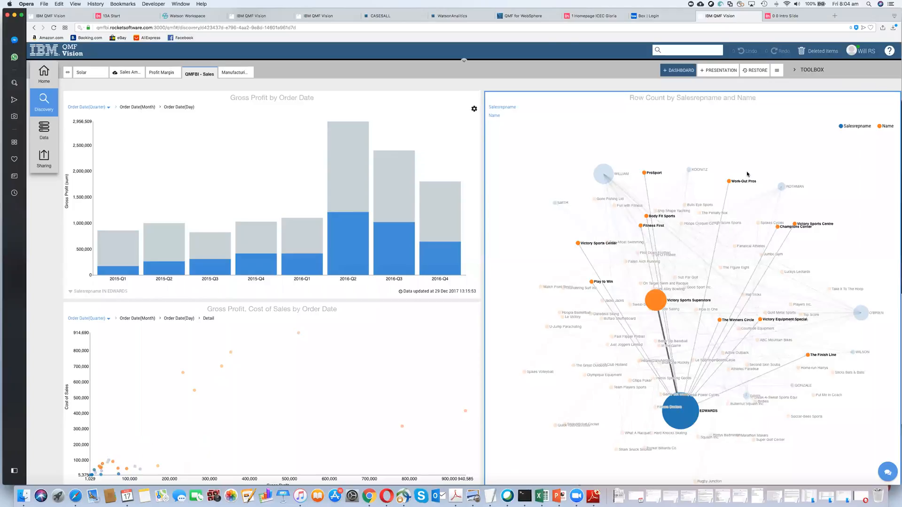
- Share the QMFBI - Sales dashboard to QMF Vision Demo Space with message 'Latest Sales Data'
left_click(776, 71)
mouse_move(727, 187)
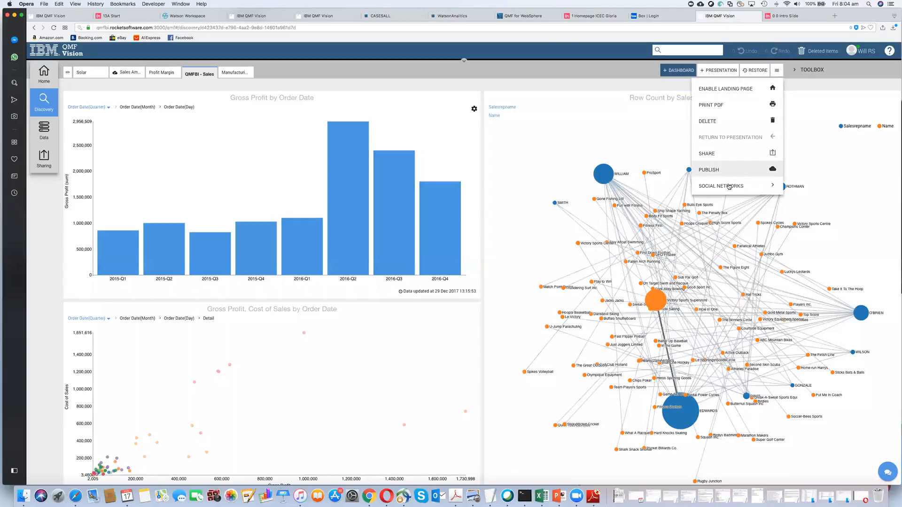
left_click(820, 205)
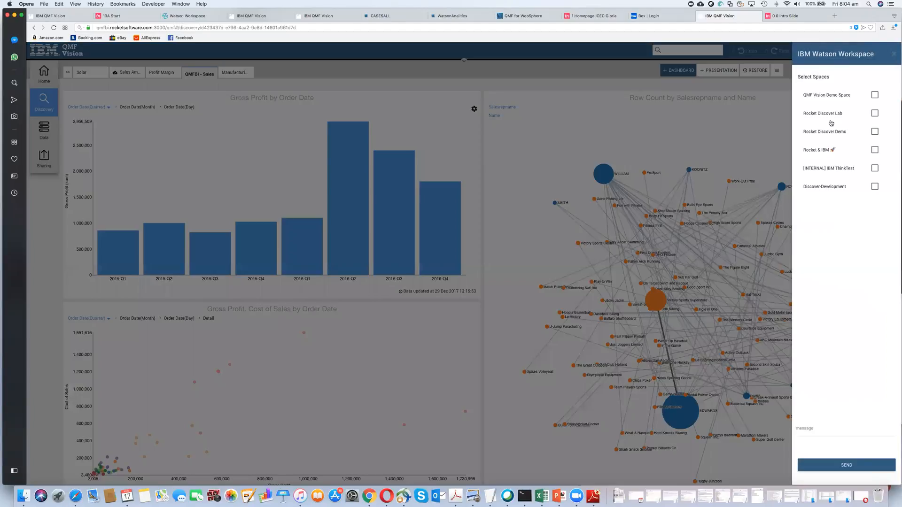
left_click(876, 96)
left_click(815, 428)
type("test ")
type("ales Data")
left_click(824, 466)
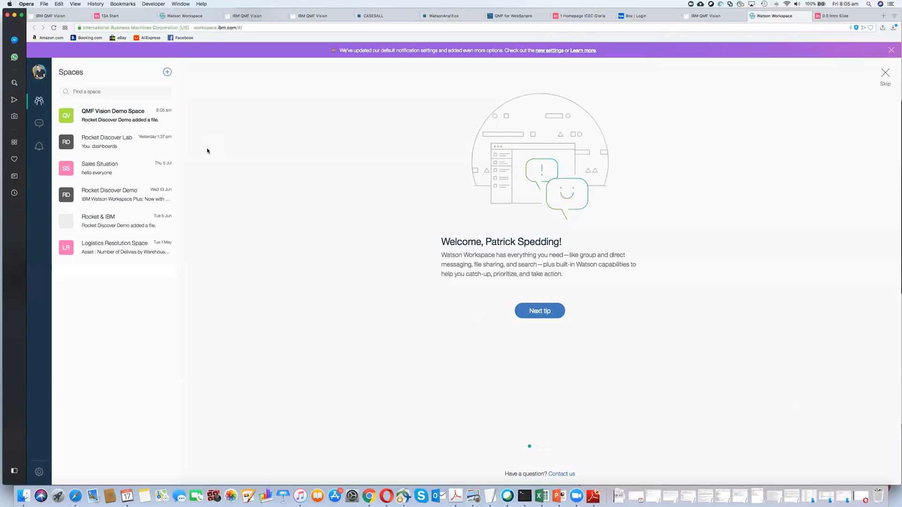
- Enter the QMF Vision Demo Space conversation to see the Latest Sales Data post
left_click(109, 118)
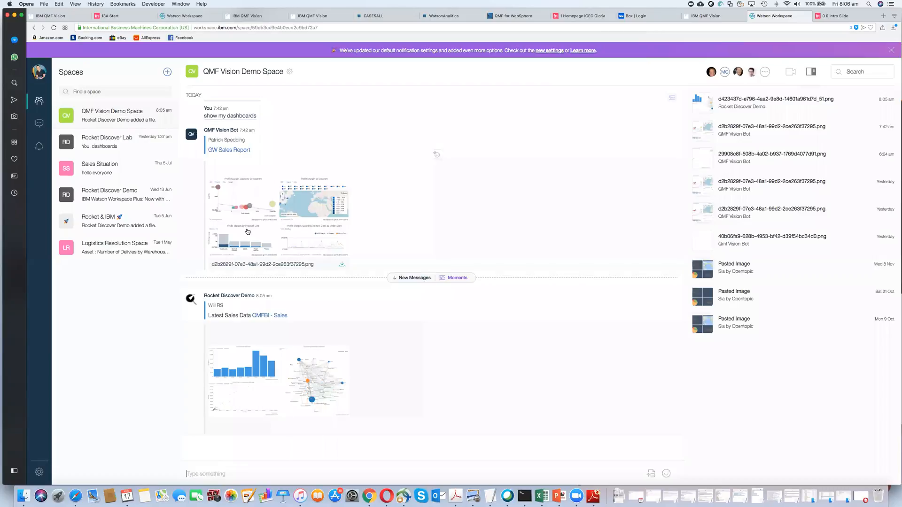
left_click(236, 116)
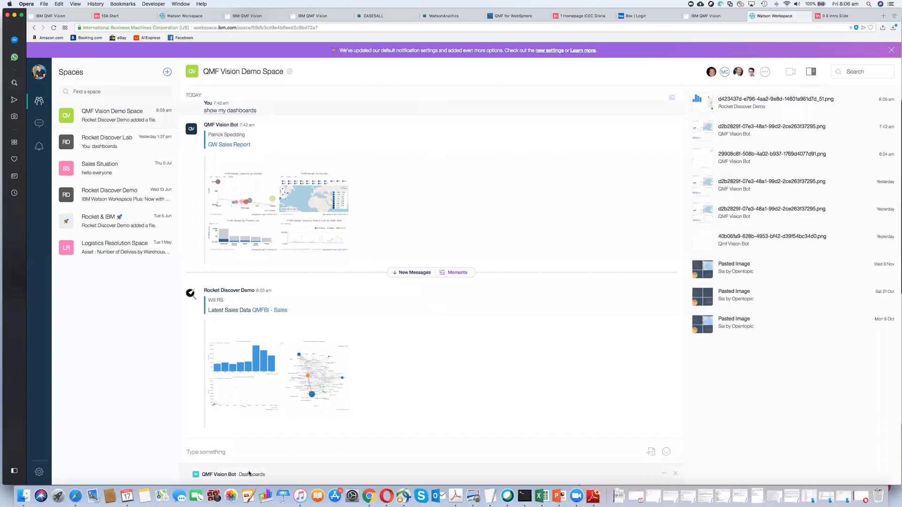
left_click(248, 475)
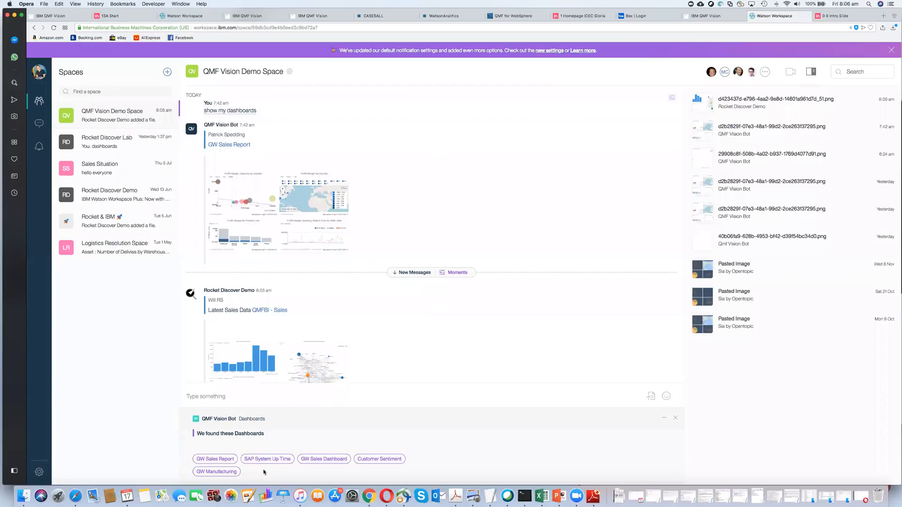
left_click(222, 459)
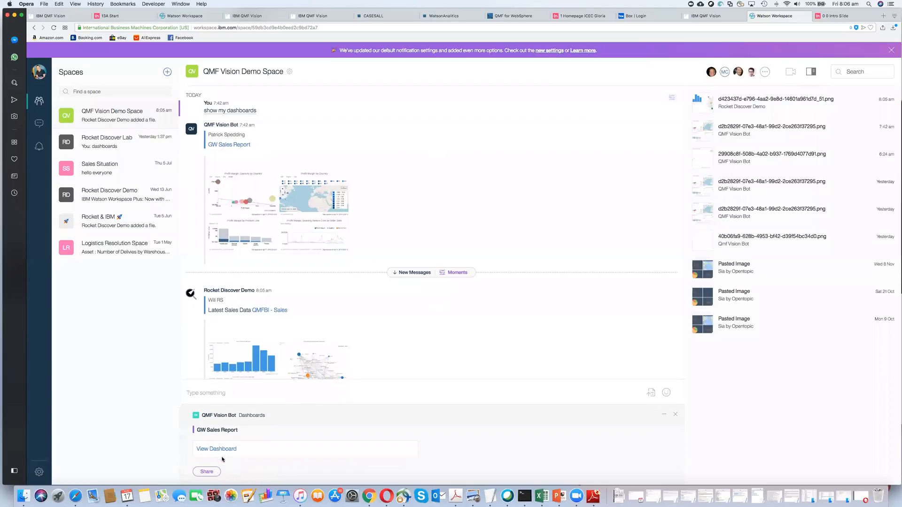
left_click(208, 472)
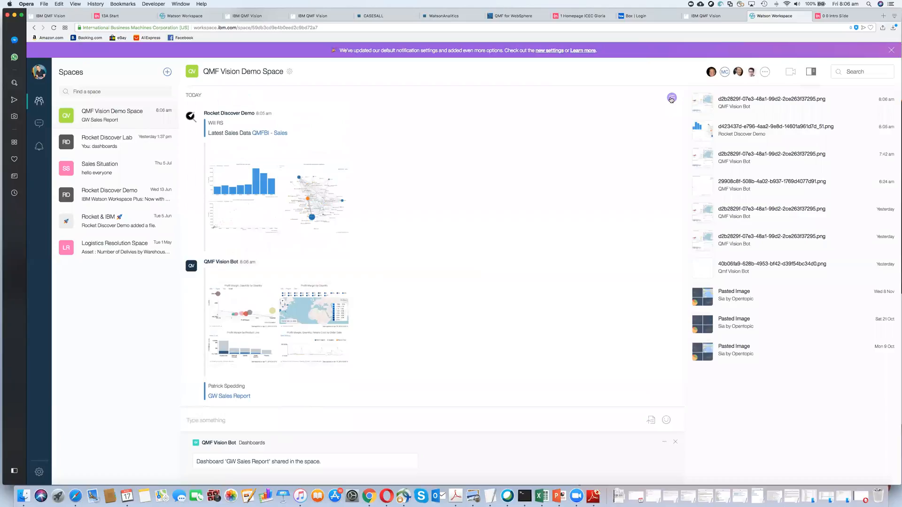
left_click(671, 98)
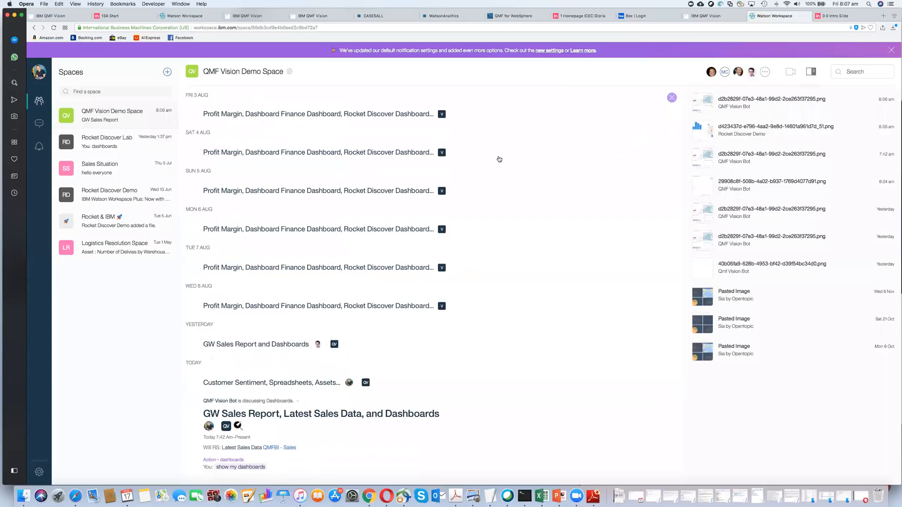
scroll(499, 159, "down", 2)
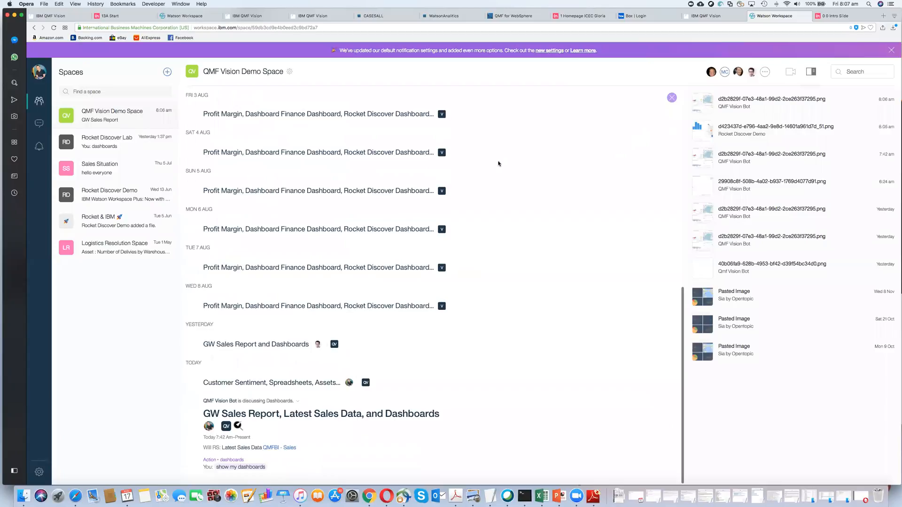
scroll(498, 163, "up", 3)
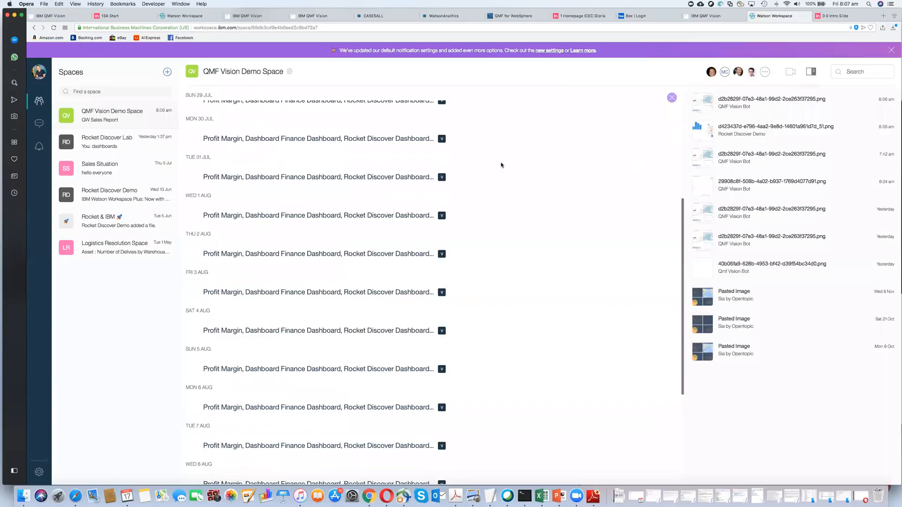
scroll(501, 165, "up", 5)
scroll(501, 166, "down", 2)
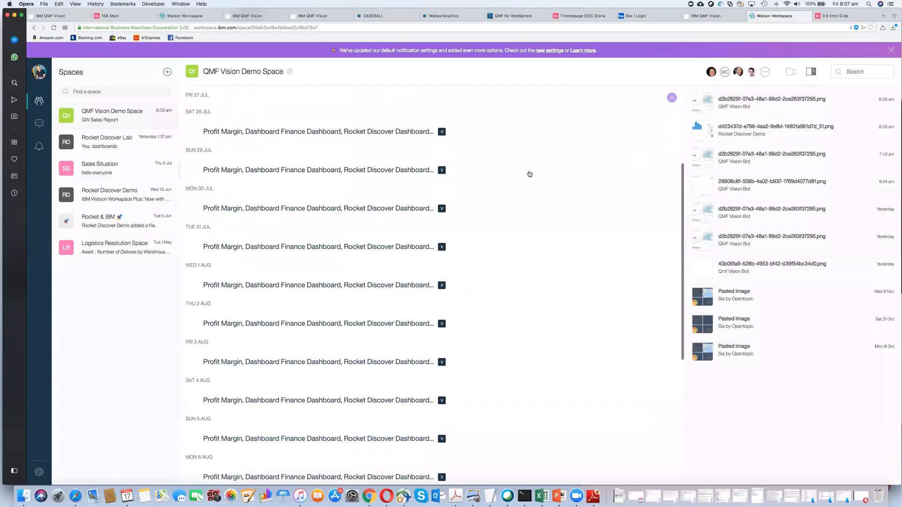
scroll(529, 172, "down", 2)
scroll(528, 173, "down", 5)
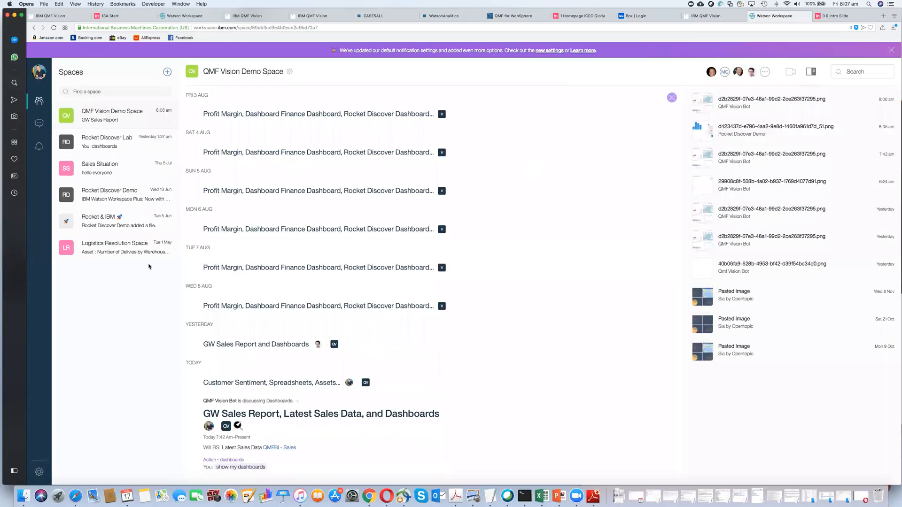
left_click(115, 251)
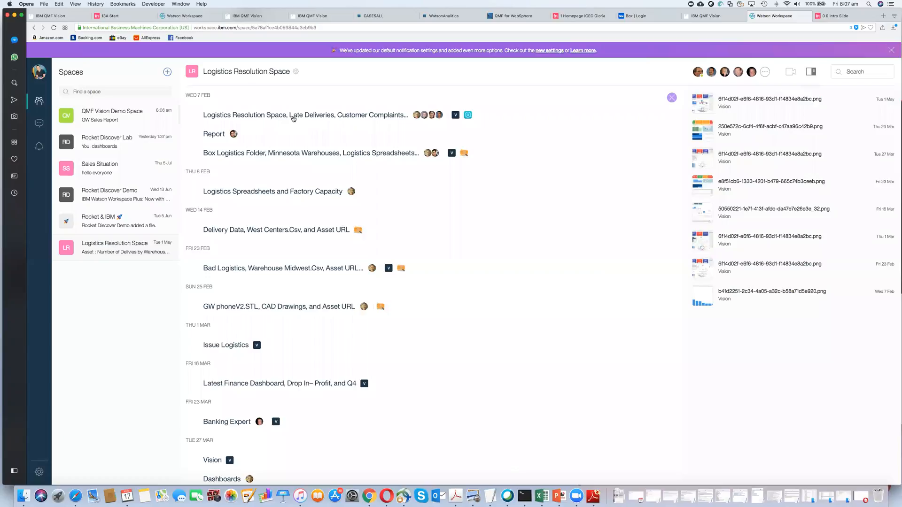
scroll(322, 150, "down", 5)
scroll(322, 150, "down", 5)
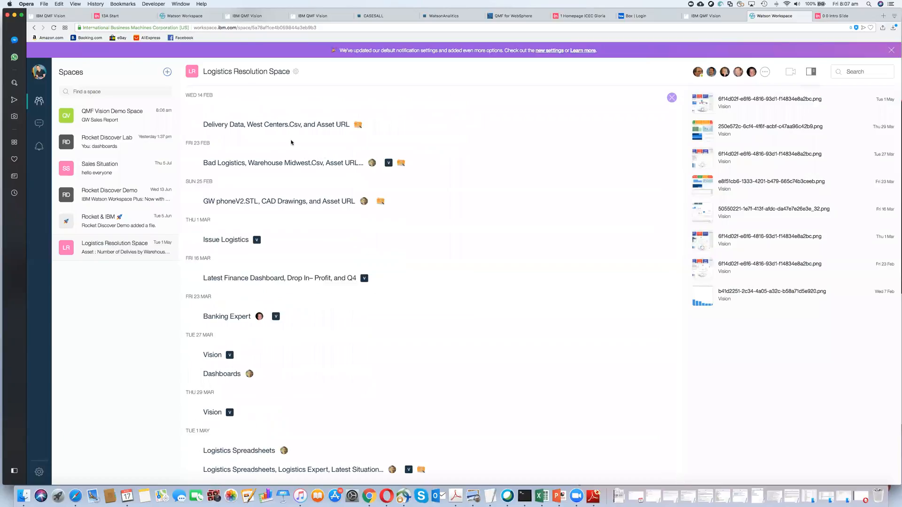
scroll(389, 152, "up", 5)
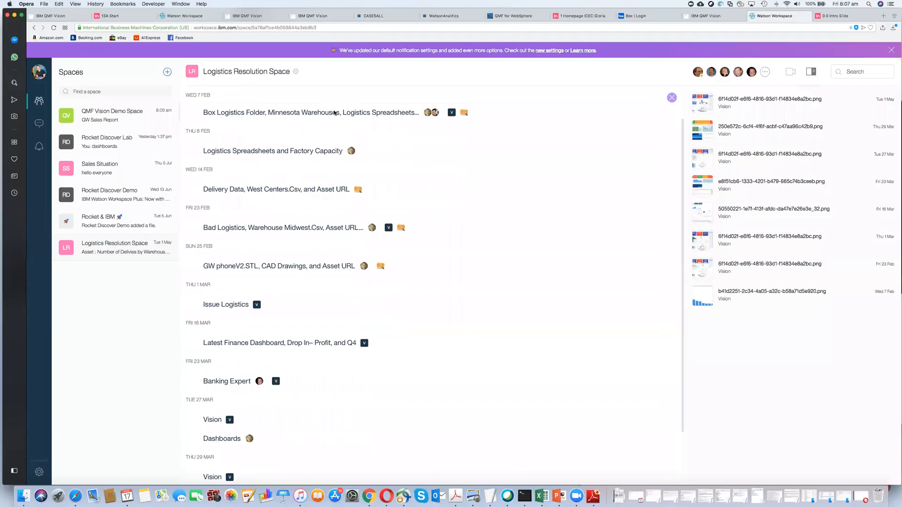
left_click(334, 113)
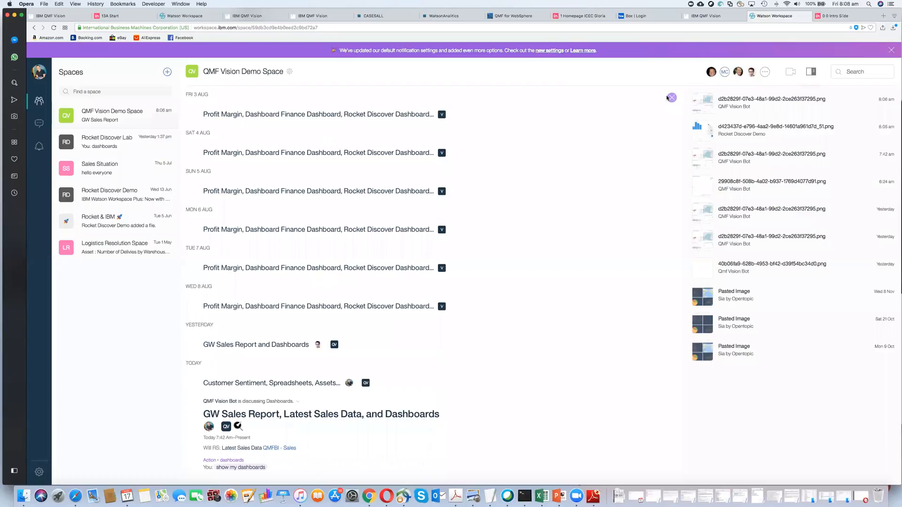
scroll(508, 271, "up", 5)
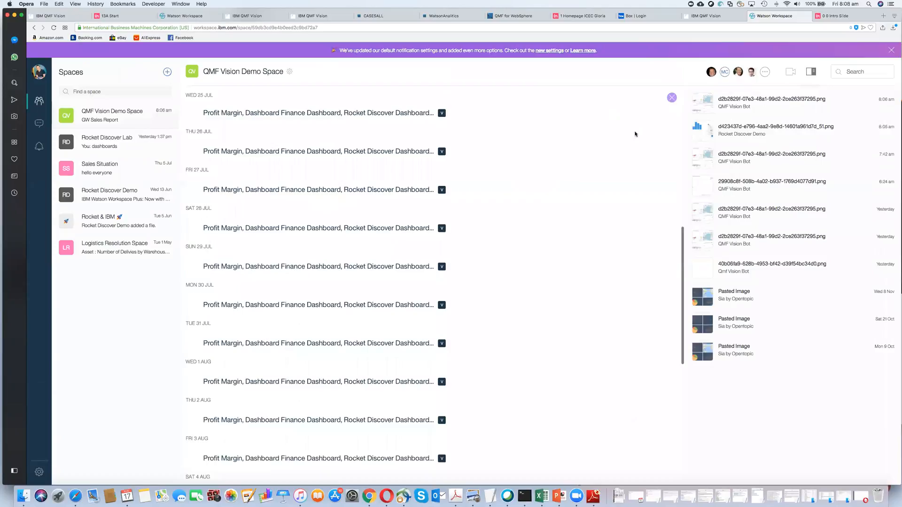
- Dismiss the moments summary to reveal the full Demo Space messages and 8 Aug alerts
key("Escape")
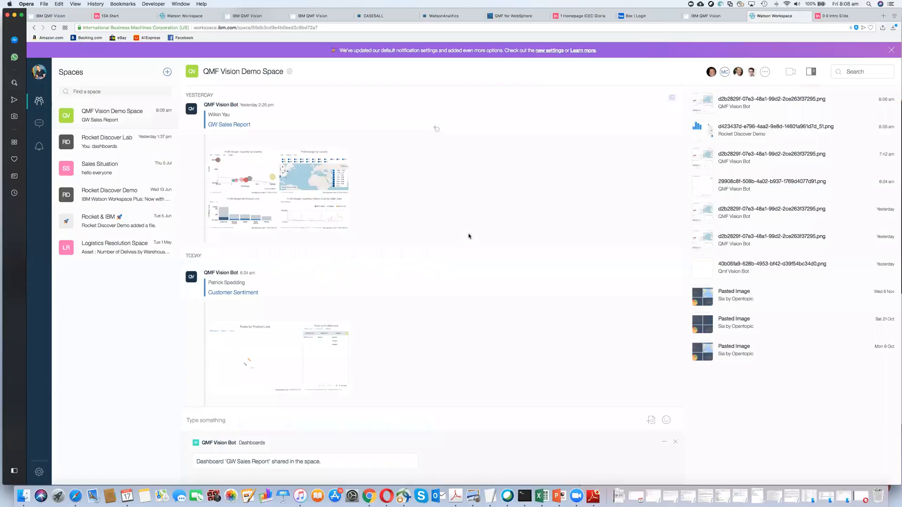
scroll(468, 237, "up", 5)
scroll(458, 229, "up", 5)
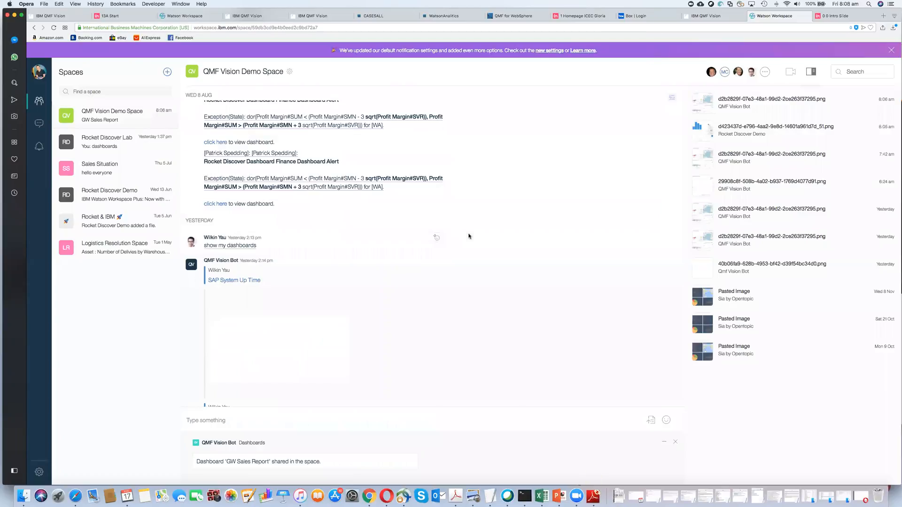
scroll(452, 222, "up", 1)
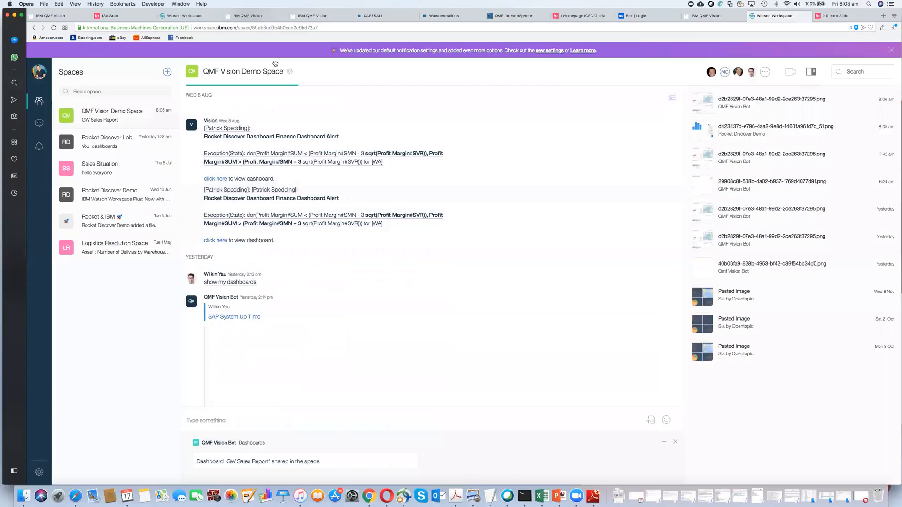
mouse_move(248, 16)
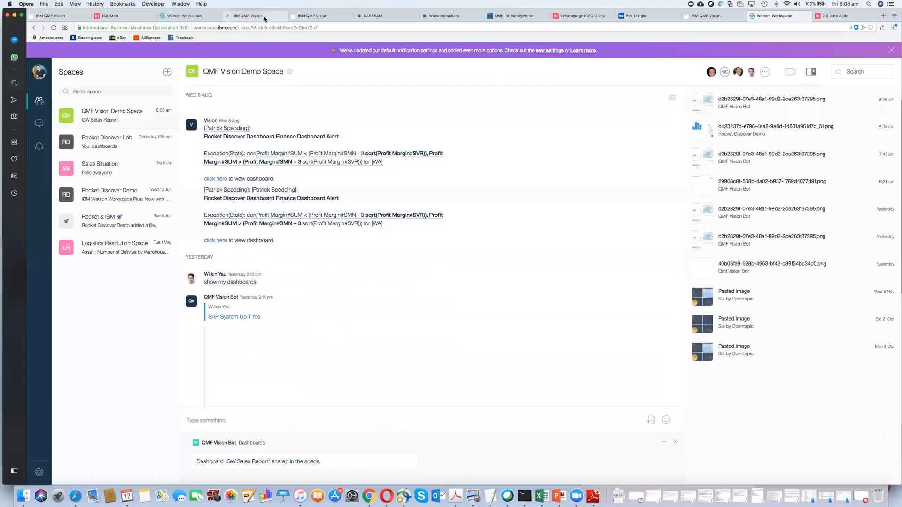
- Return to QMF Vision's Finance Dashboard and start editing the Profit Margin KPI tile
left_click(264, 18)
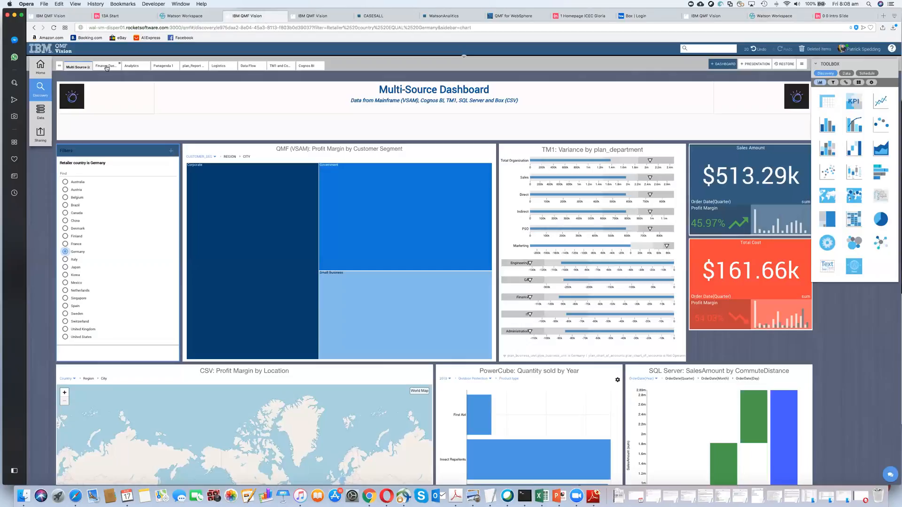
left_click(105, 67)
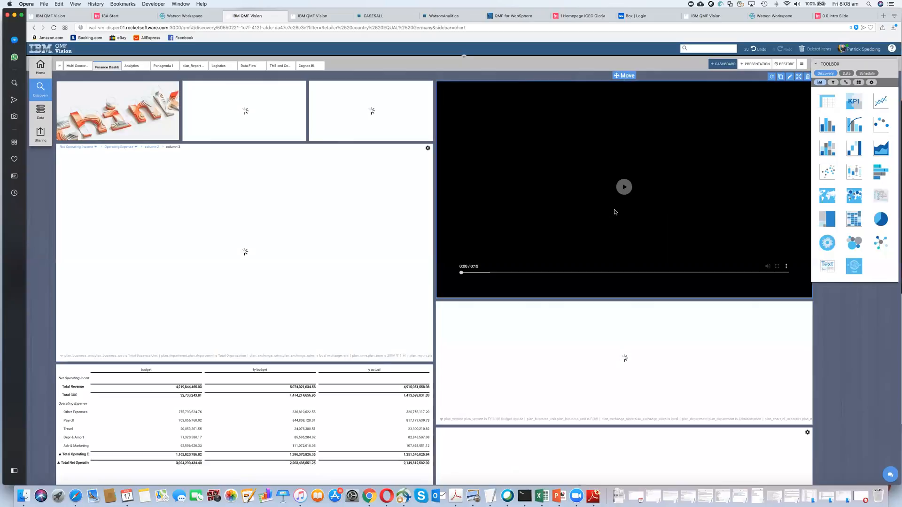
left_click(624, 187)
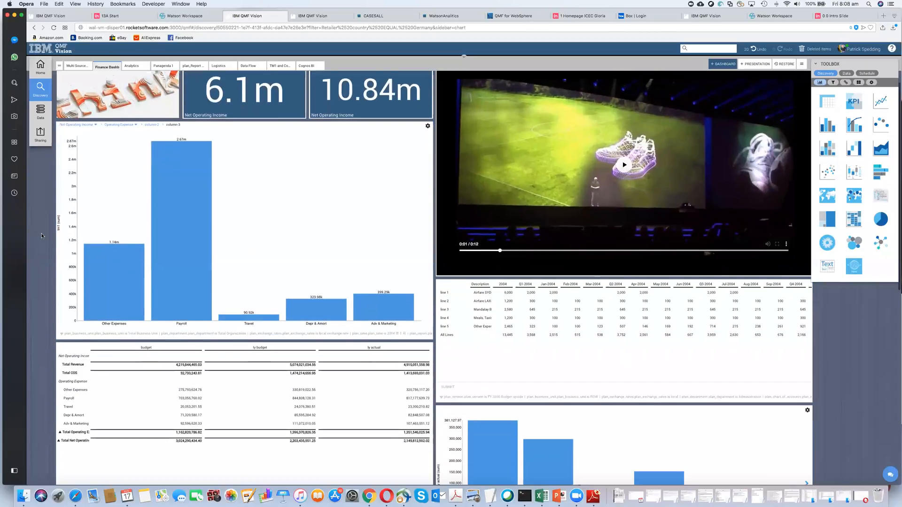
scroll(42, 236, "down", 3)
scroll(41, 236, "down", 2)
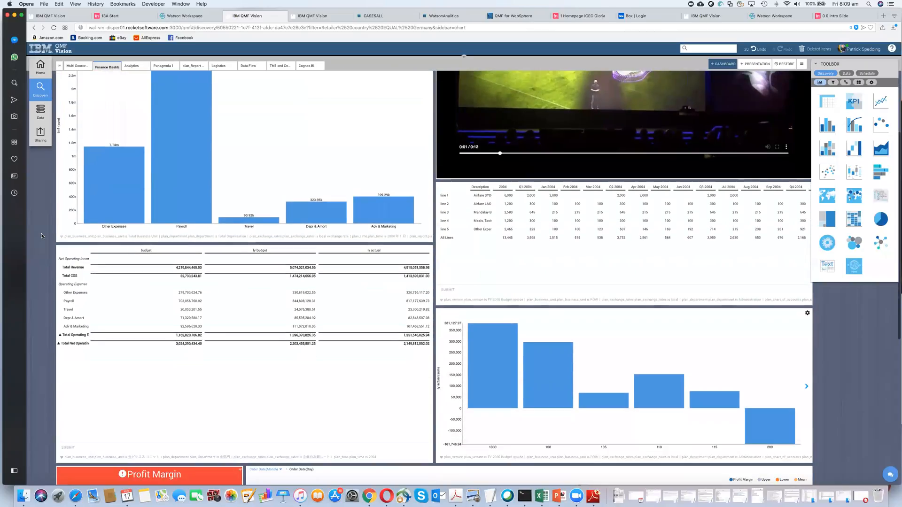
scroll(42, 237, "down", 1)
scroll(41, 236, "down", 1)
scroll(42, 236, "down", 2)
scroll(41, 236, "down", 1)
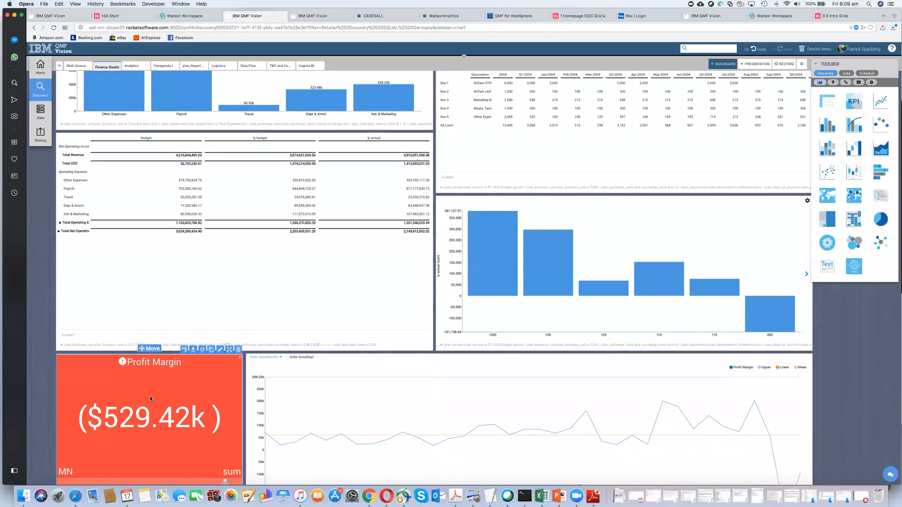
scroll(42, 376, "down", 2)
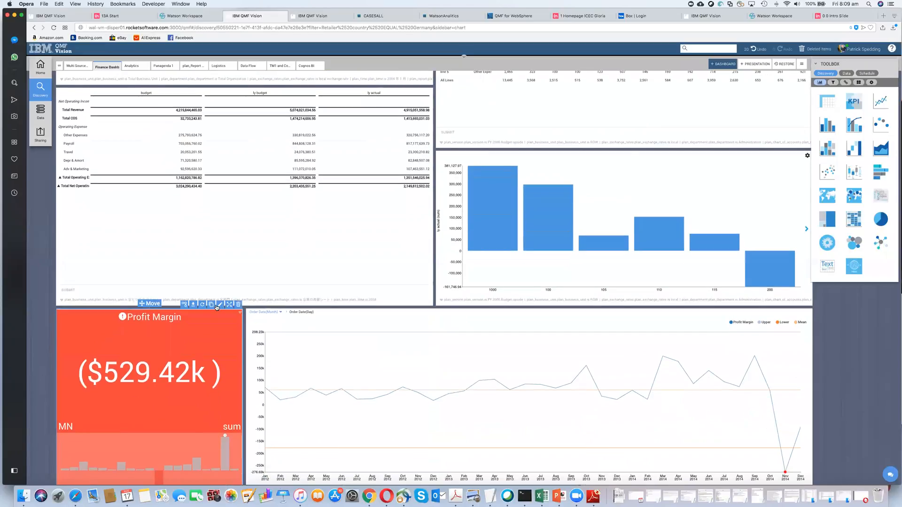
left_click(220, 305)
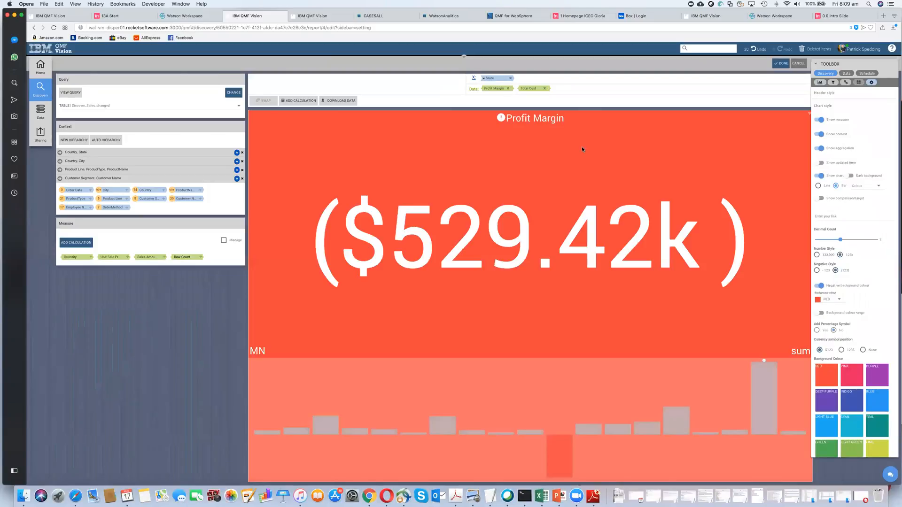
- Enable alerts on the State field using the Outlier 1 (Sum) rule rather than Custom, and confirm
left_click(484, 79)
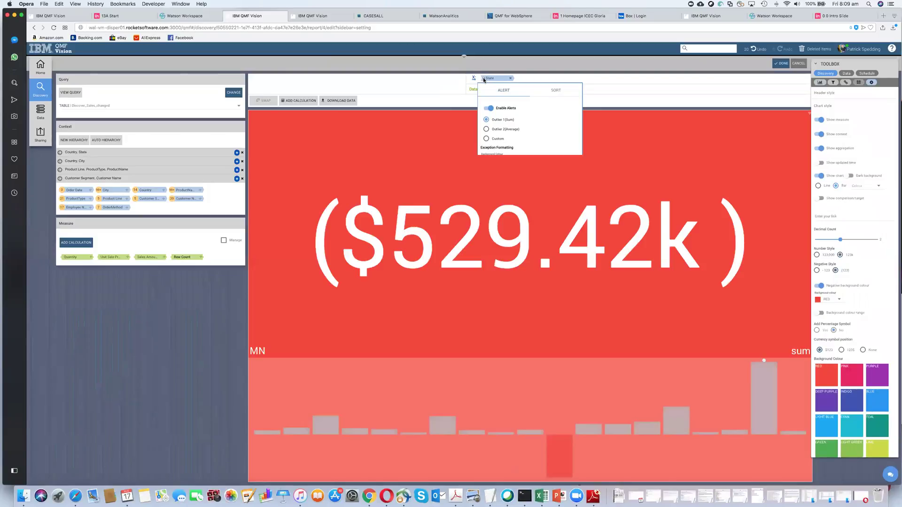
left_click(488, 107)
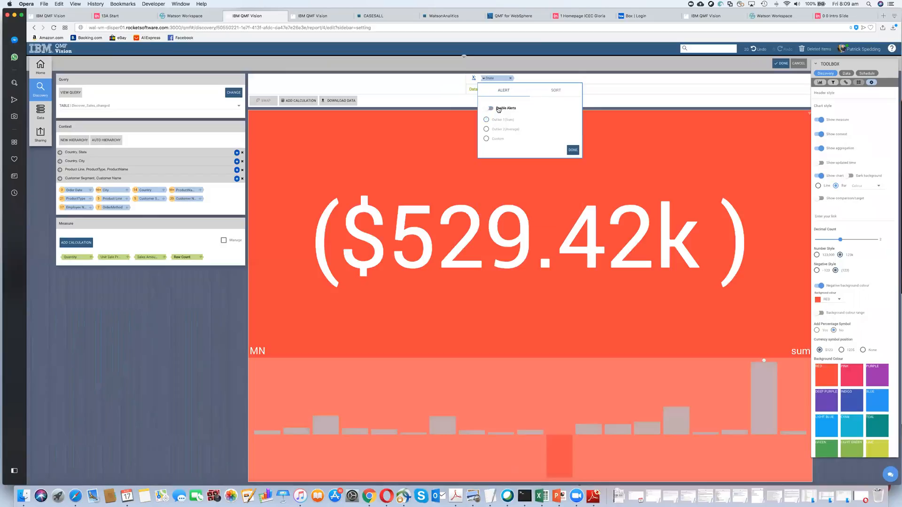
left_click(498, 109)
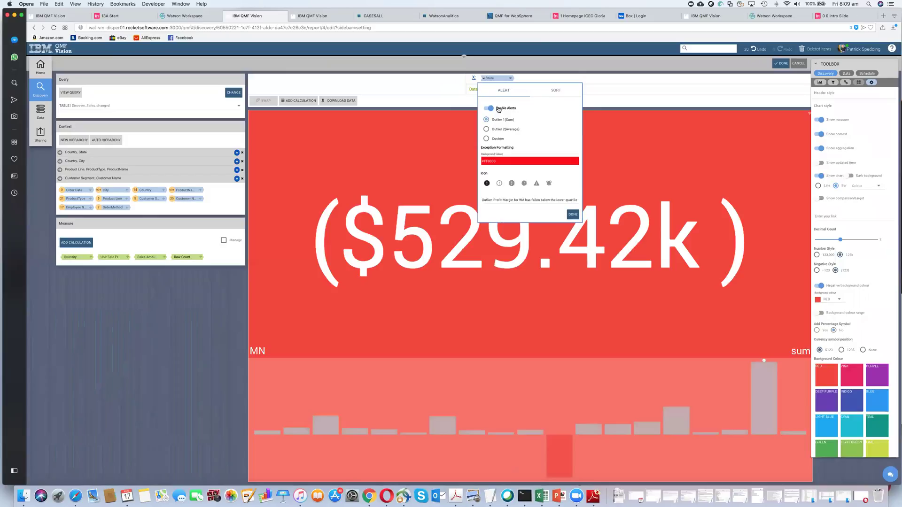
left_click(496, 139)
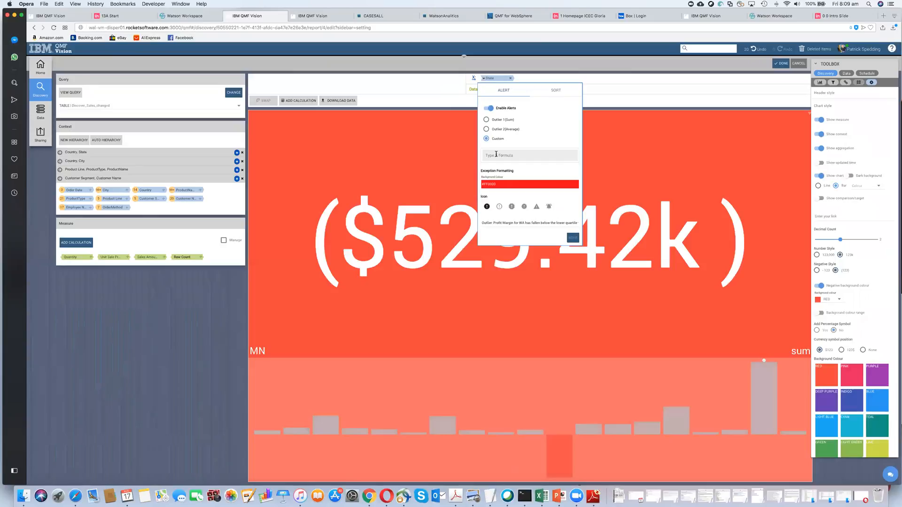
left_click(501, 120)
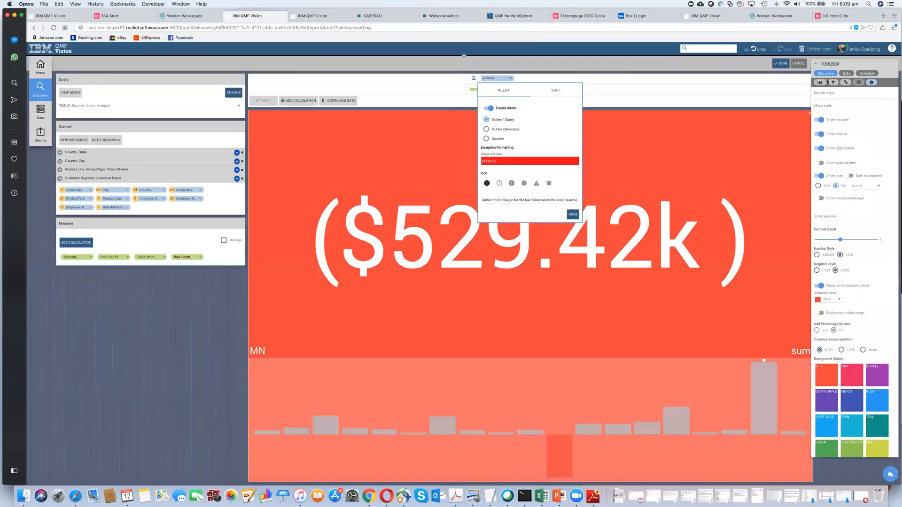
left_click(775, 82)
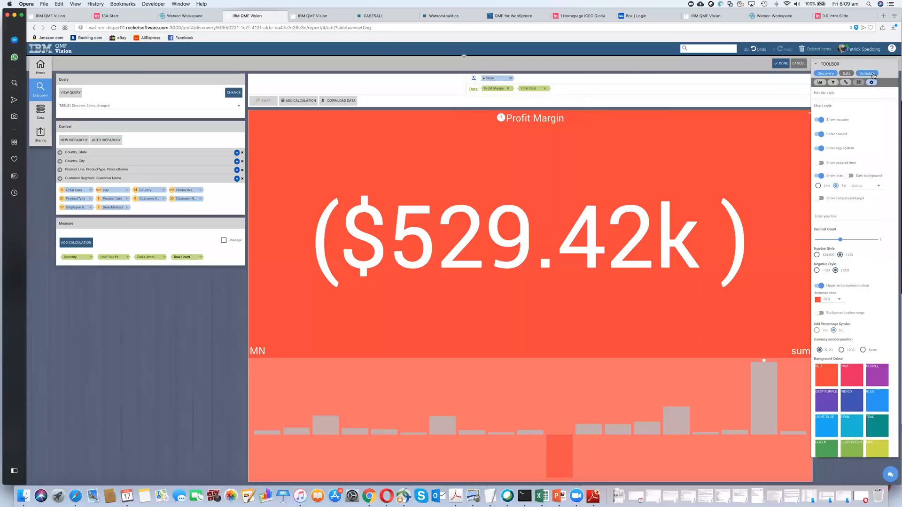
- Enable a daily 5:00 PM schedule notifying QMF Vision Demo Space, then return to the dashboard
left_click(867, 74)
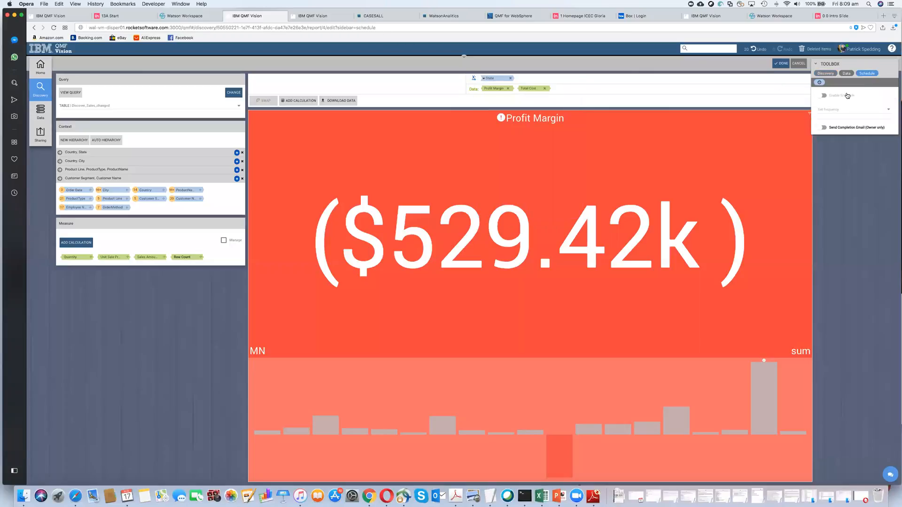
left_click(835, 97)
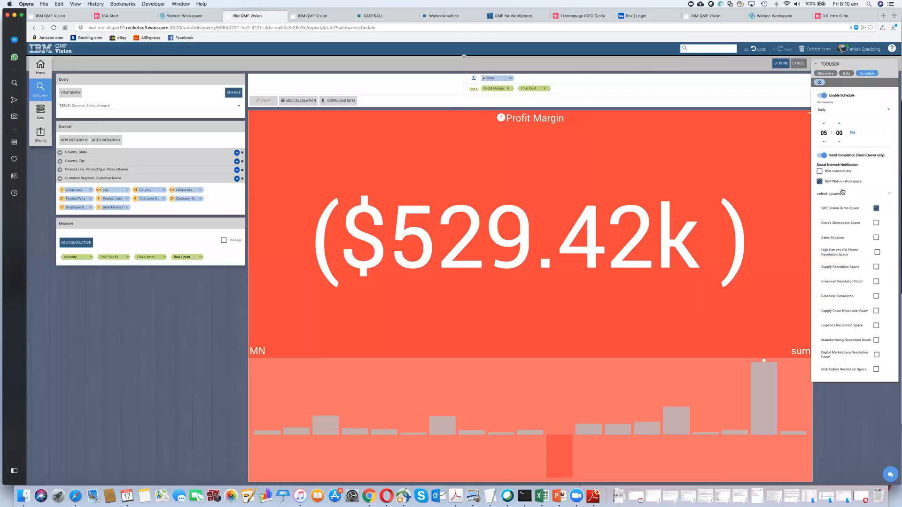
left_click(799, 64)
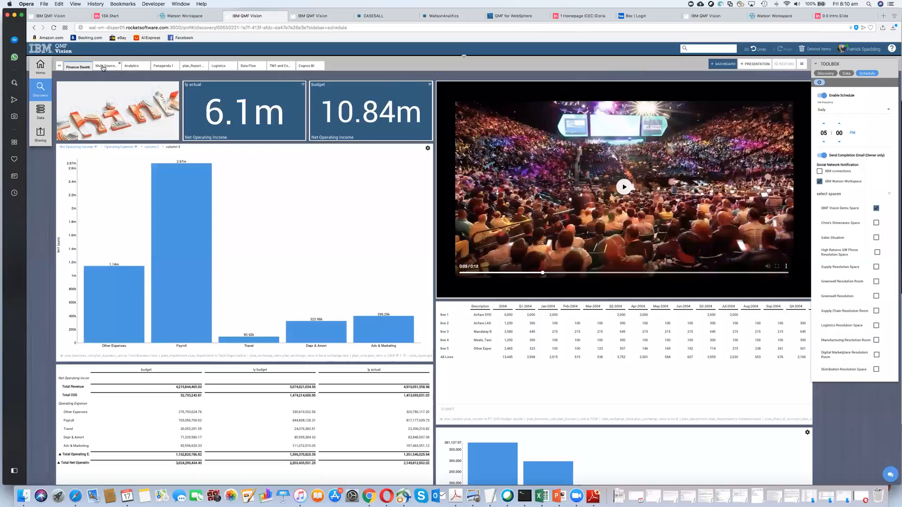
- Select the Multi-Source Dashboard from the dashboard tabs
left_click(103, 67)
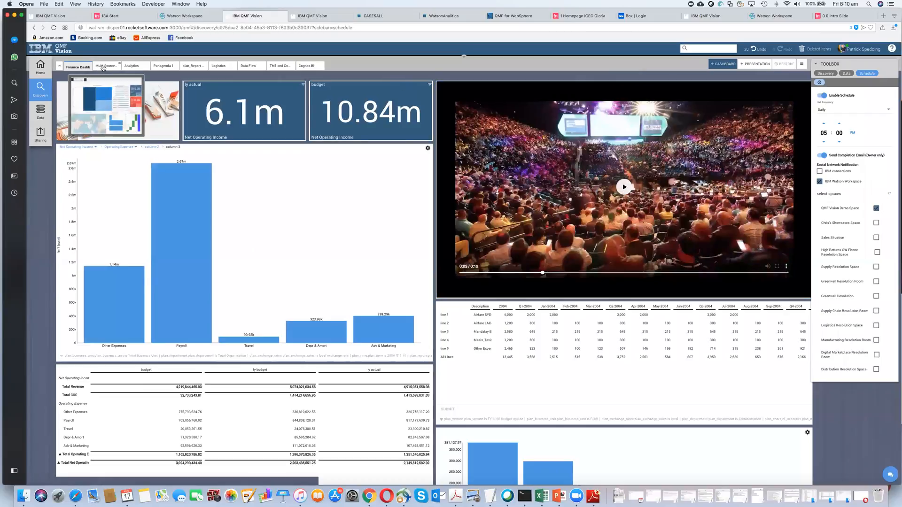